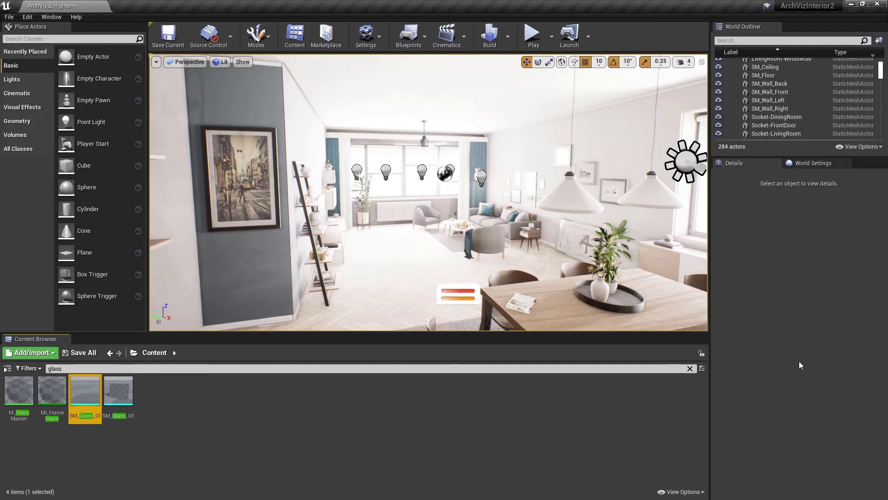
Step: Enable Force No Precomputed Lighting in World Settings' advanced Lightmass options, accepting the warning
left_click(808, 164)
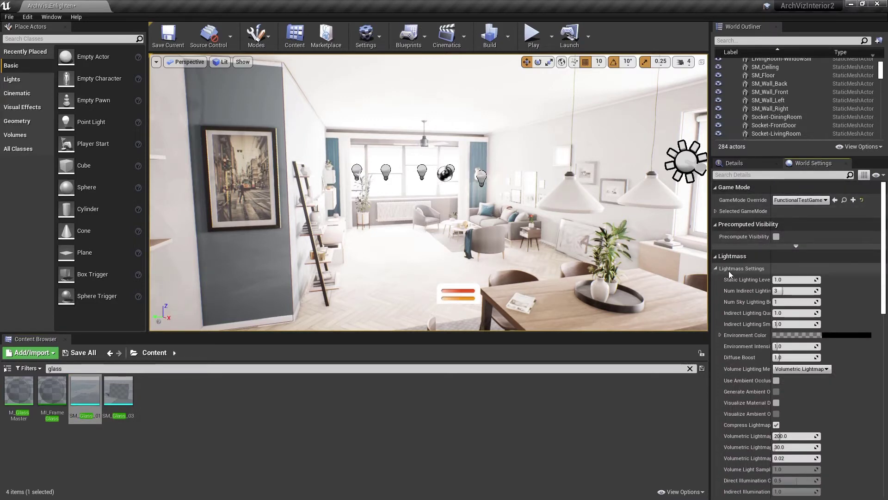
left_click_drag(883, 277, 882, 344)
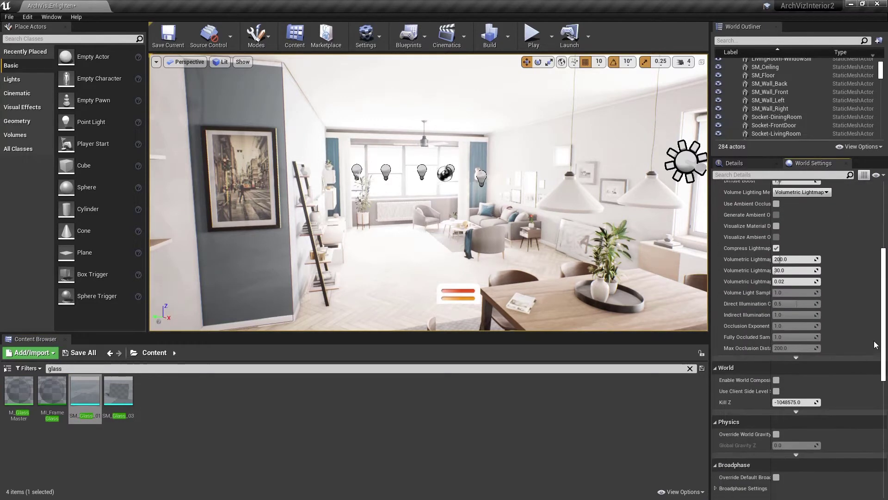
left_click(808, 348)
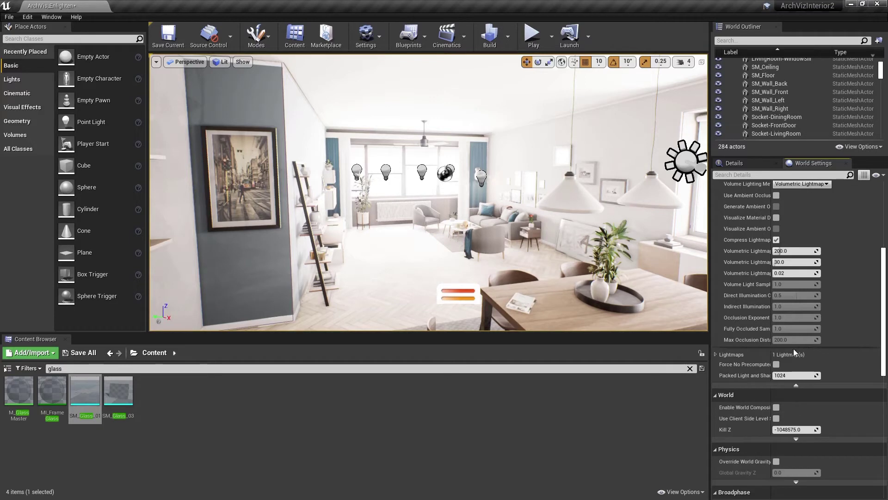
left_click(776, 365)
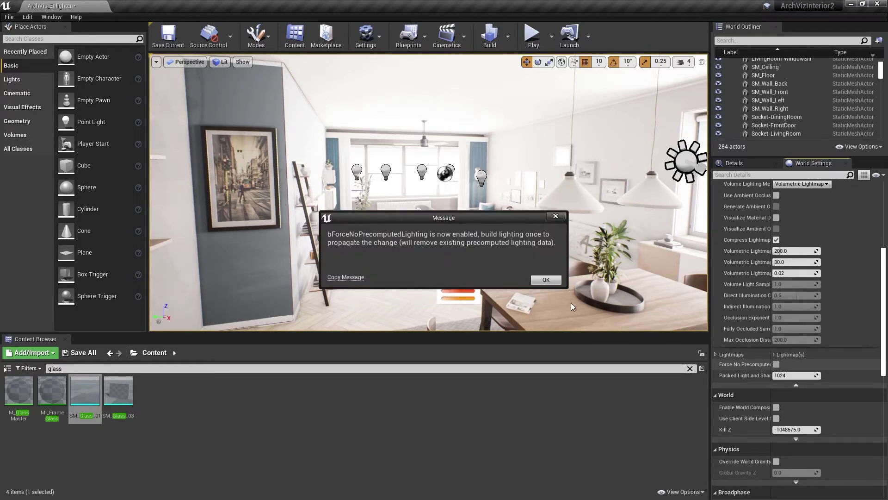
left_click(545, 282)
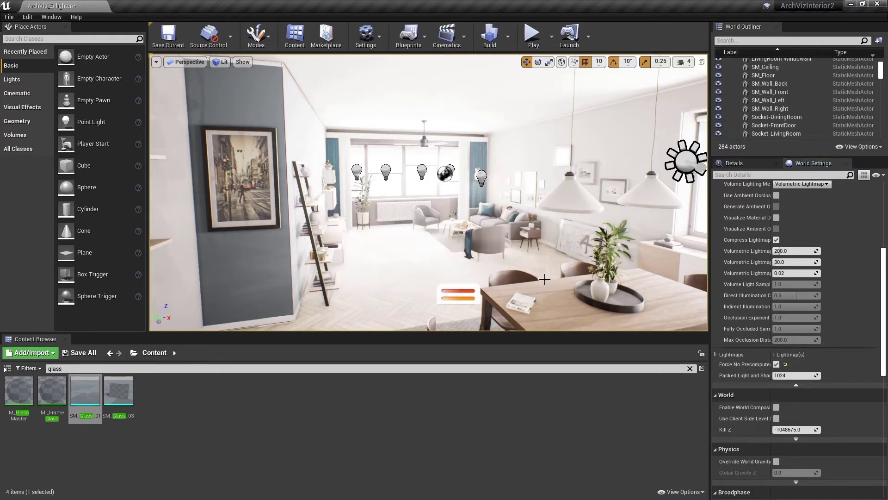
left_click(509, 38)
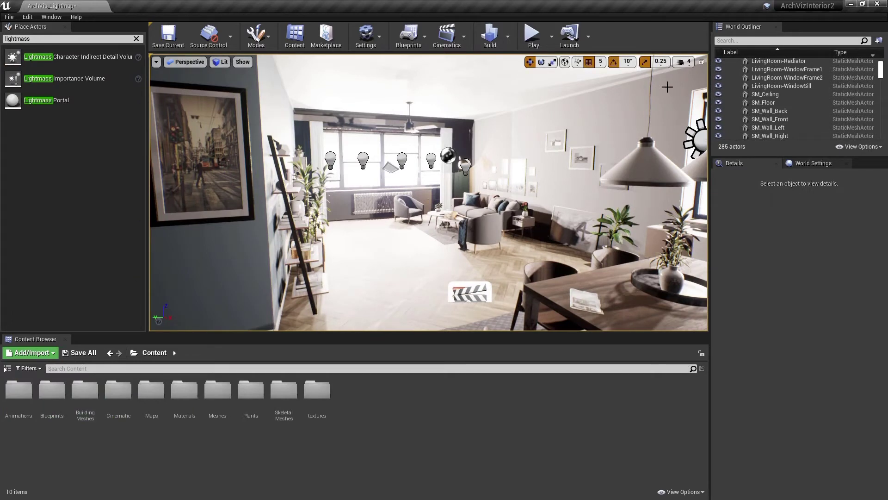
Step: Delete LightmassPortal1 and LightmassImportanceVolume found by searching 'lightmass' in the World Outliner
left_click(773, 42)
type("ligh")
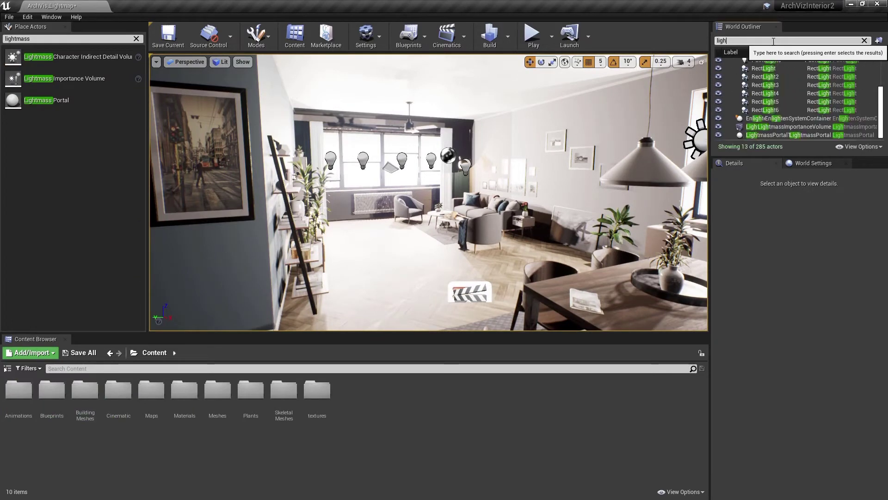
type("tmass")
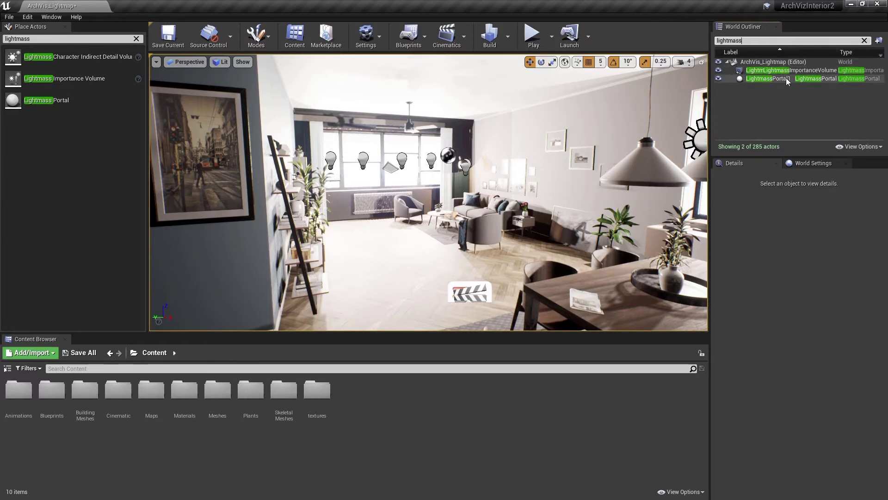
left_click(786, 78)
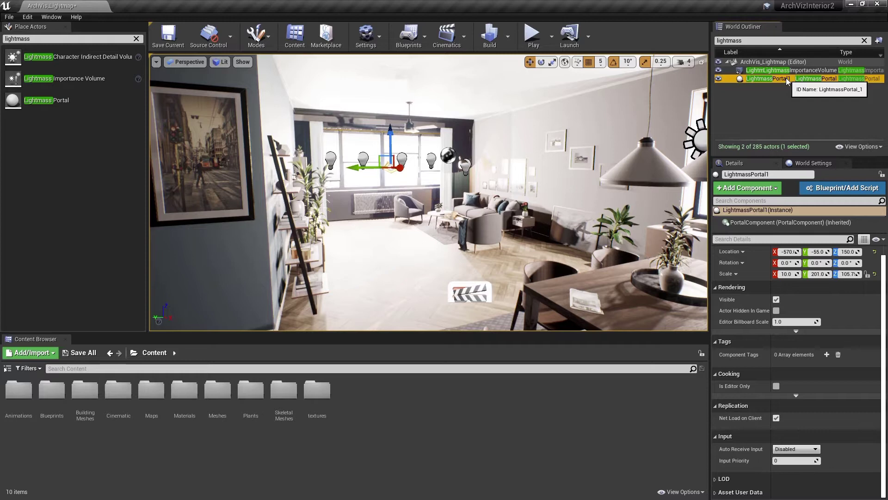
key("Delete")
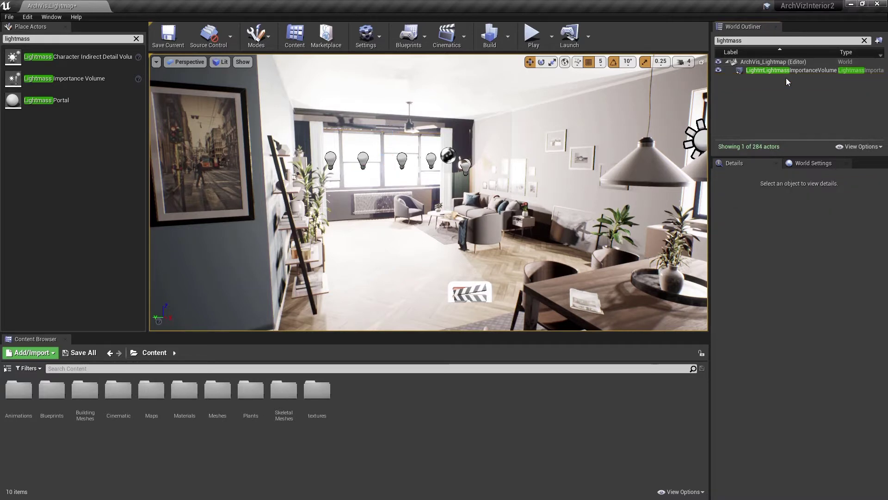
double_click(789, 70)
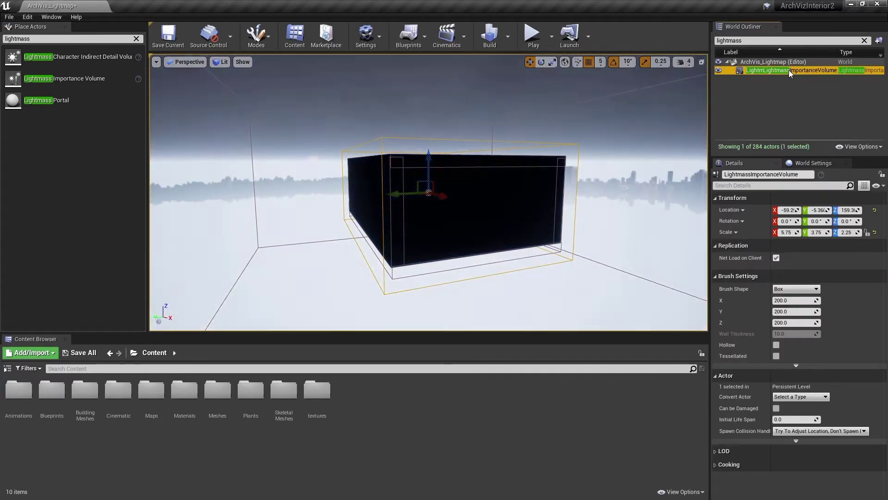
key("Delete")
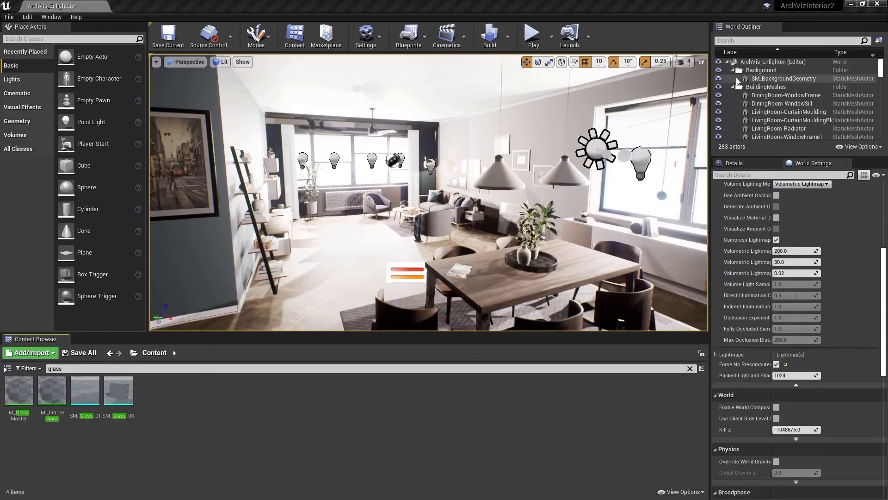
Step: Set DirectionalLight's Mobility to Movable
left_click(758, 41)
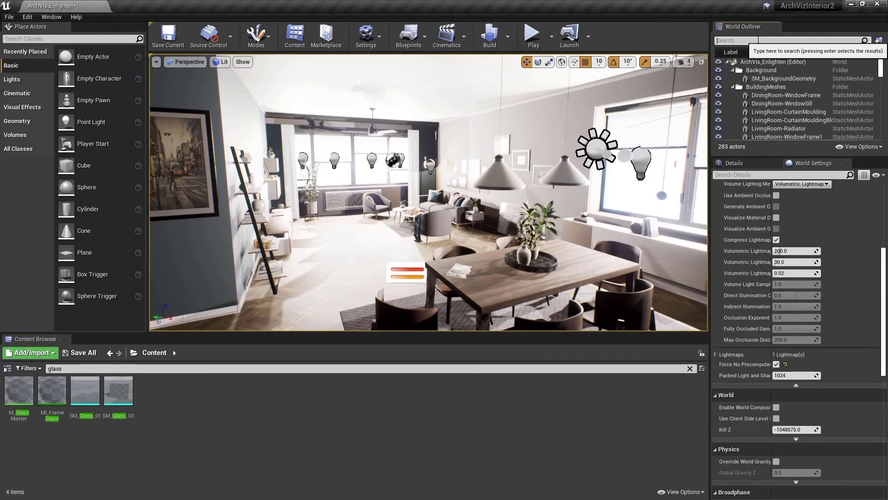
type("direc")
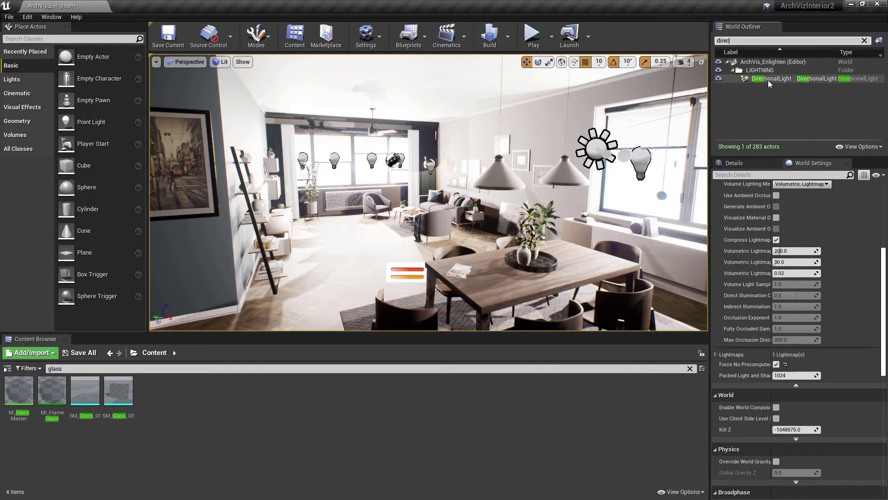
left_click(768, 80)
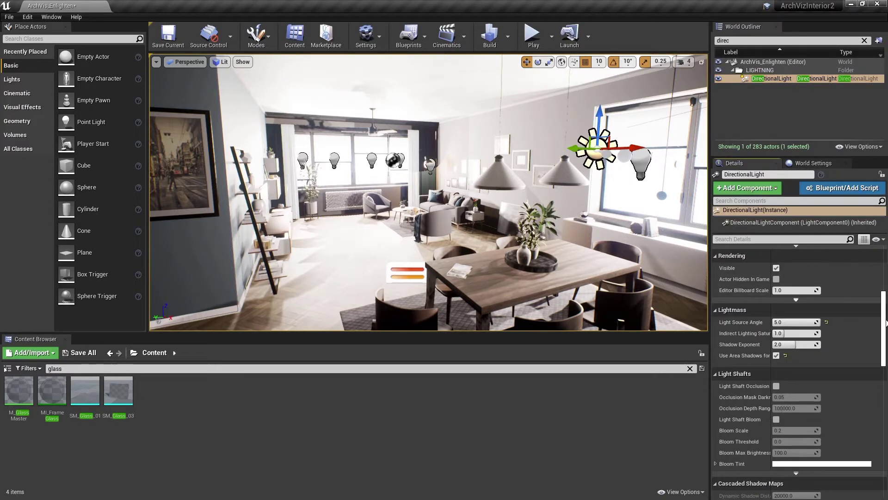
left_click_drag(885, 328, 872, 271)
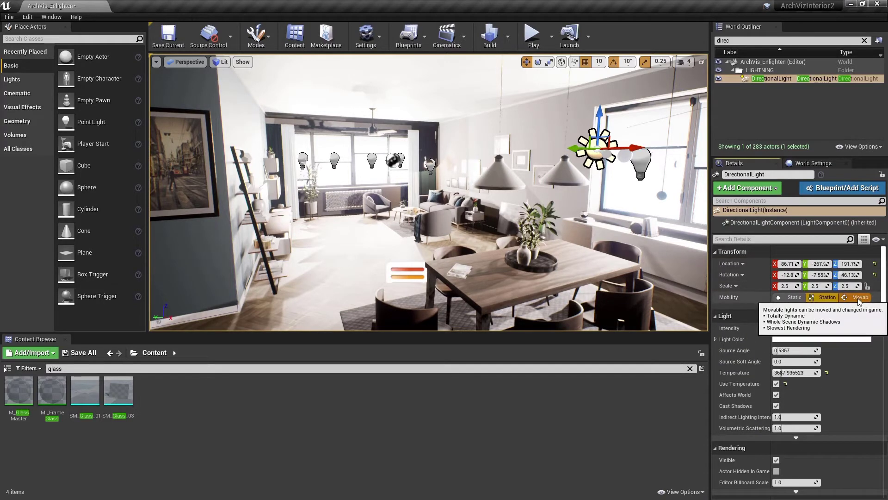
left_click(860, 298)
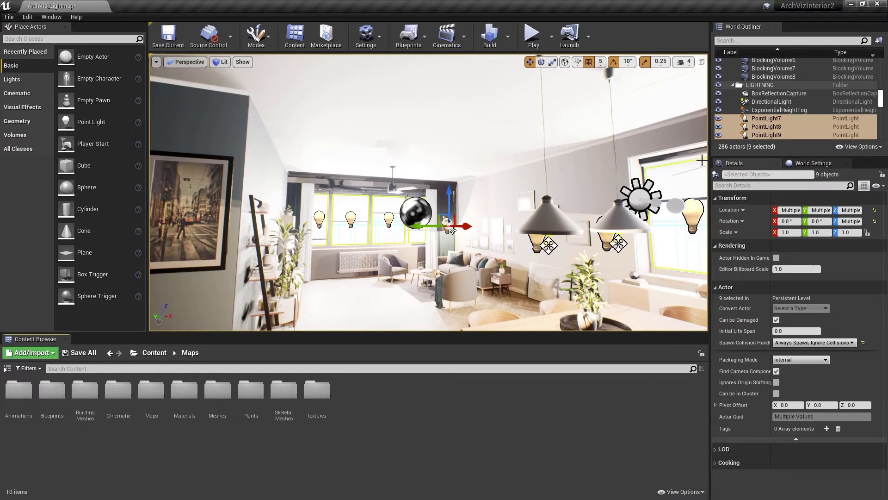
Step: Make PointLight7–9 Movable, then run Build Enlighten Parameterize for All Levels
left_click(720, 119)
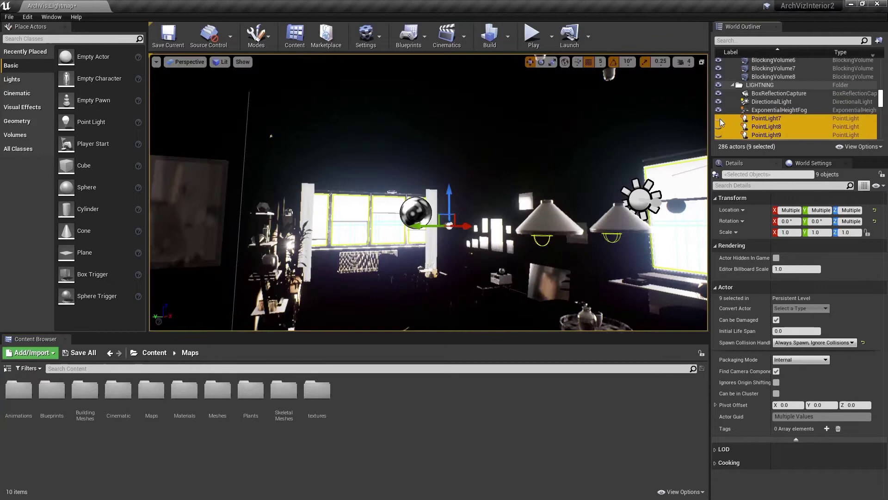
left_click(720, 119)
left_click(720, 119)
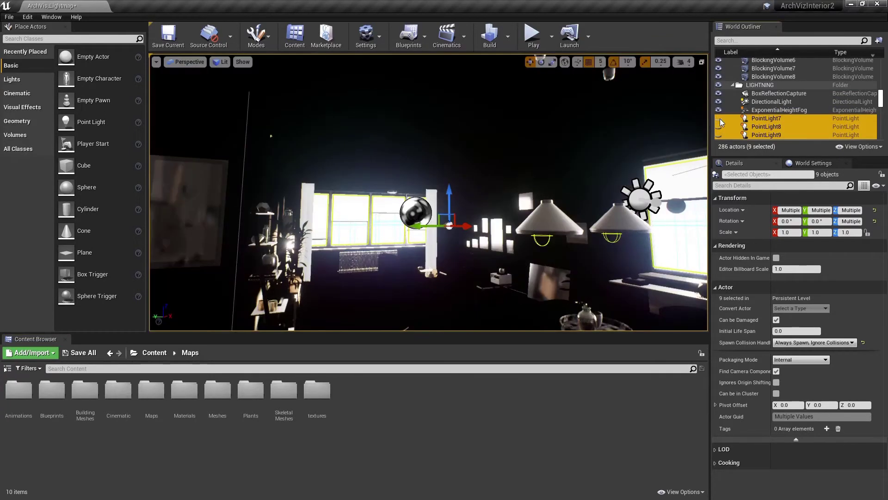
left_click(719, 119)
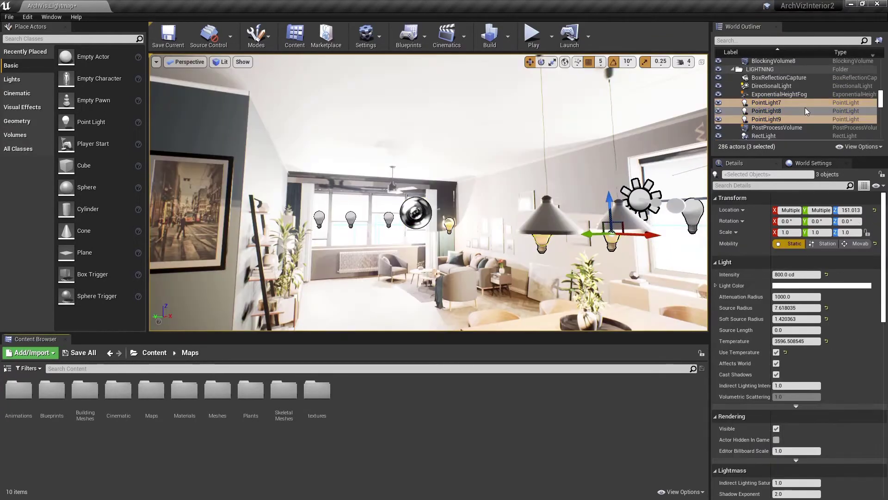
scroll(805, 107, "down", 1)
left_click(850, 244)
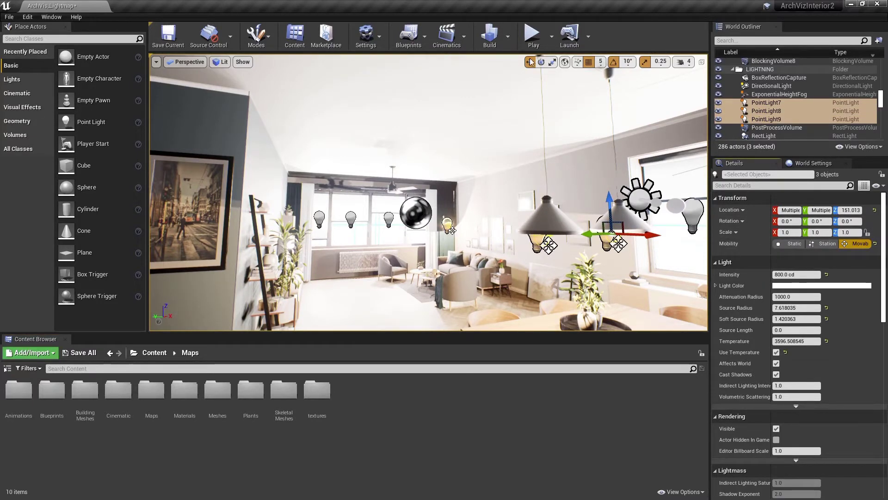
left_click(509, 38)
mouse_move(532, 155)
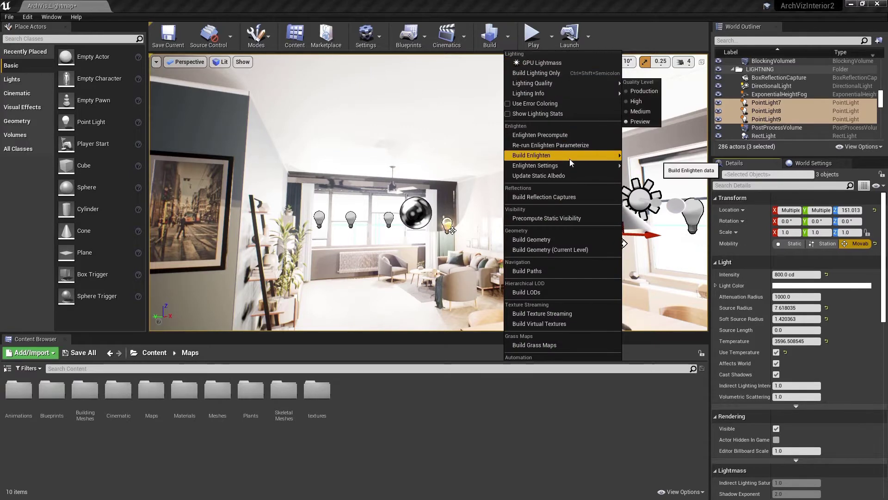
mouse_move(648, 173)
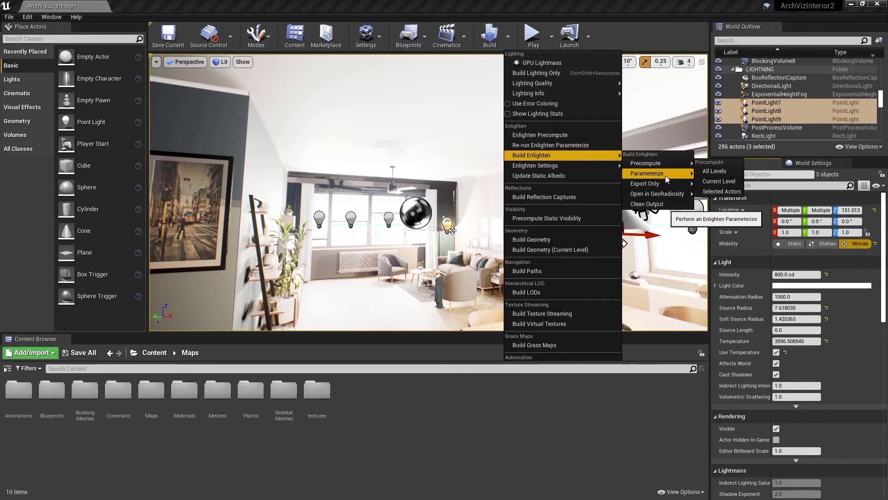
left_click(711, 182)
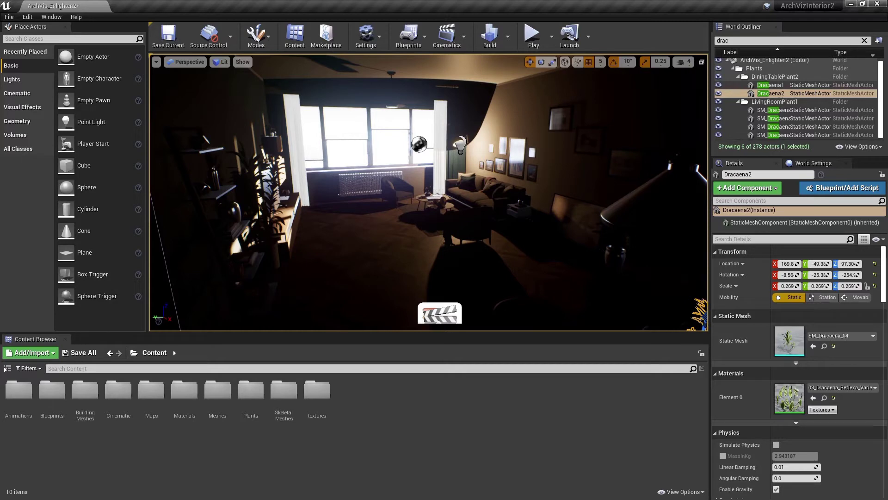
Step: Enable an Enlighten debug visualization under Show and switch the viewport to Unlit
left_click(242, 61)
mouse_move(253, 326)
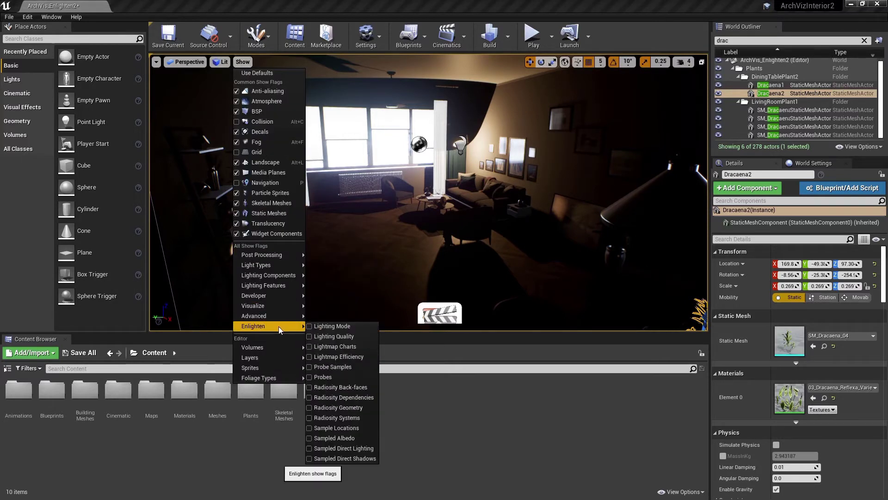
left_click(326, 357)
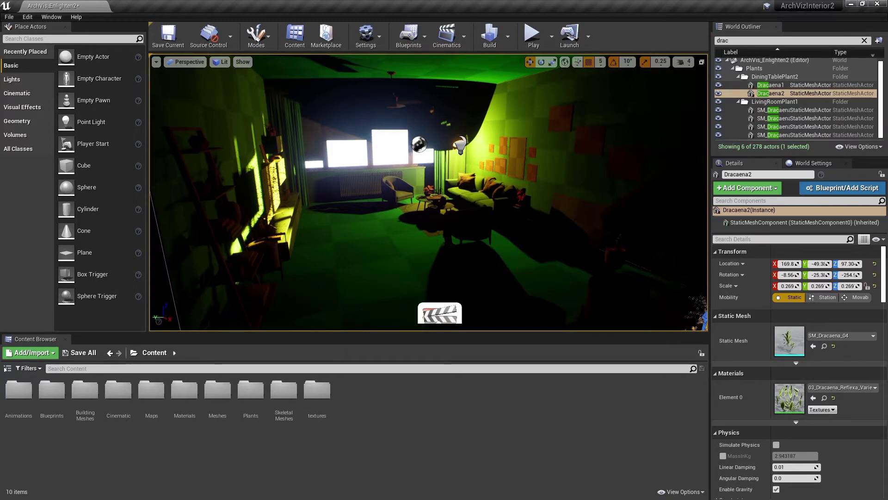
left_click(219, 63)
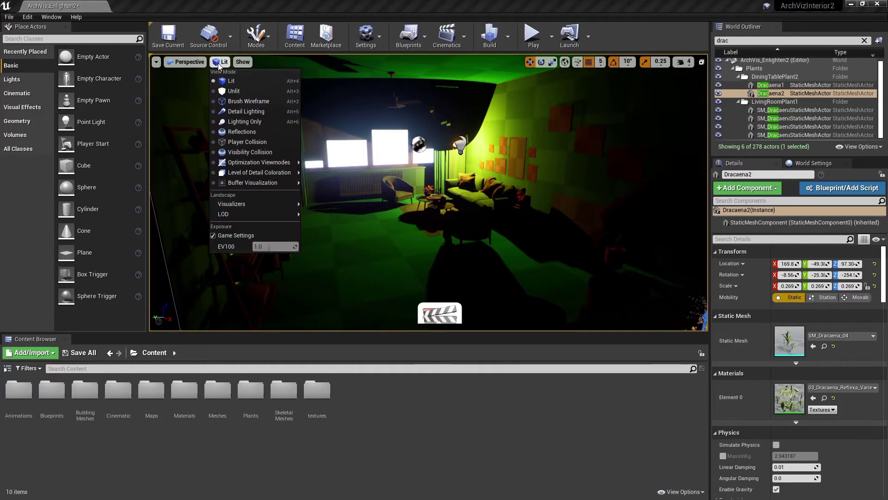
left_click(227, 89)
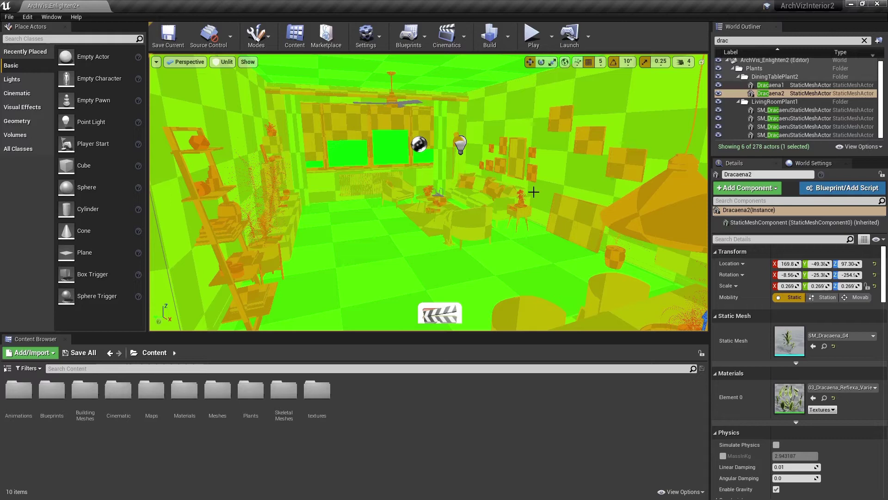
Step: Inspect the Dracaena2 mesh's Enlighten lightmap charts in the Static Mesh editor, then return to the level
double_click(769, 93)
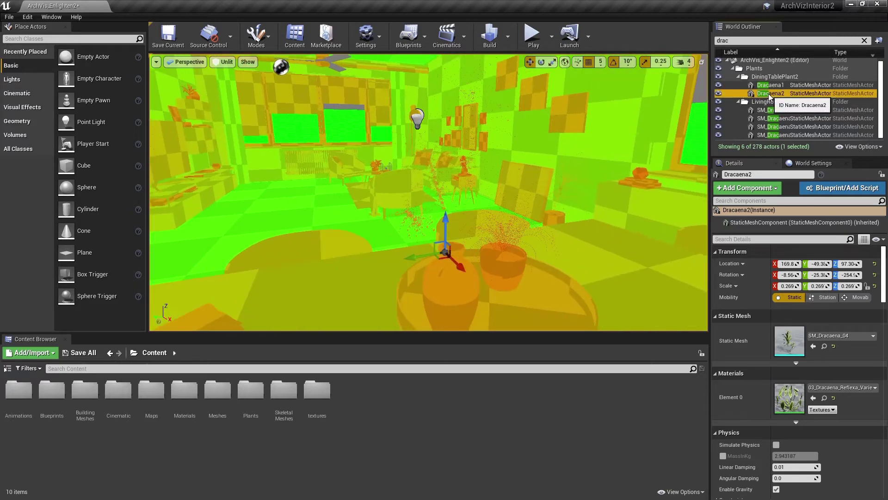
double_click(790, 347)
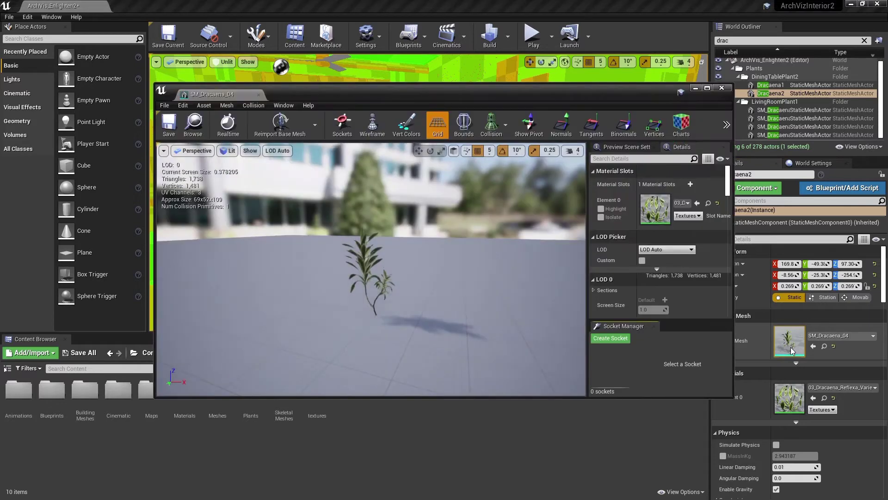
left_click(684, 123)
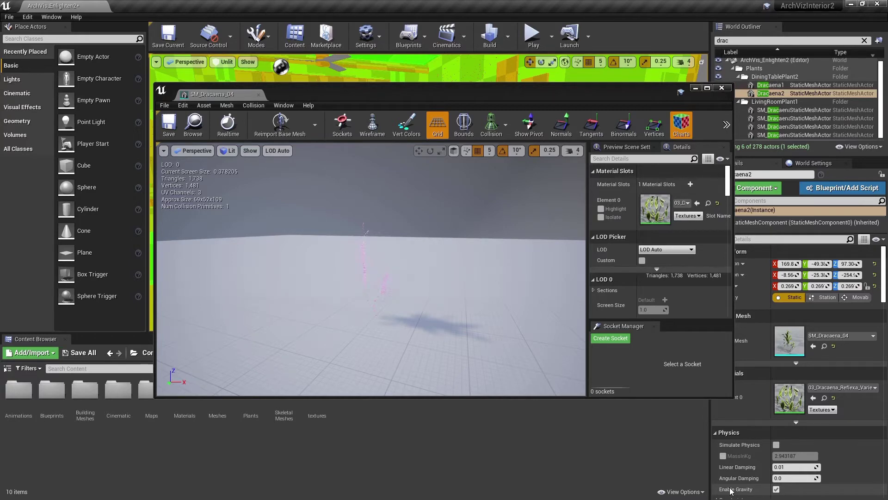
left_click(723, 89)
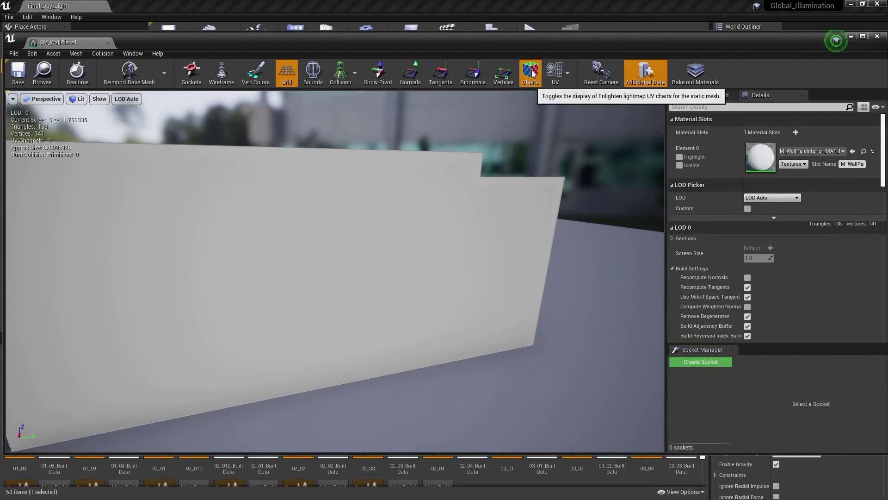
left_click(532, 74)
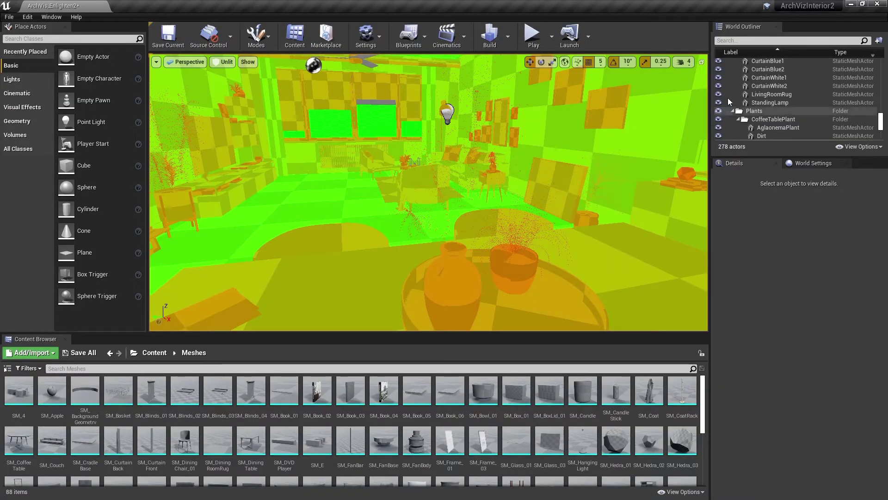
Step: Set the four desk and floor lamps to override Enlighten lighting with Probe mode
left_click(763, 41)
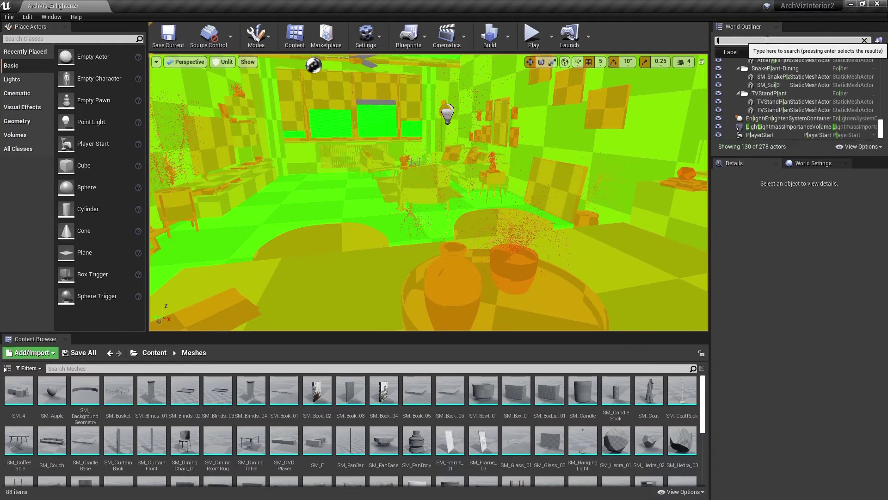
type("floorlamp7")
key("Return")
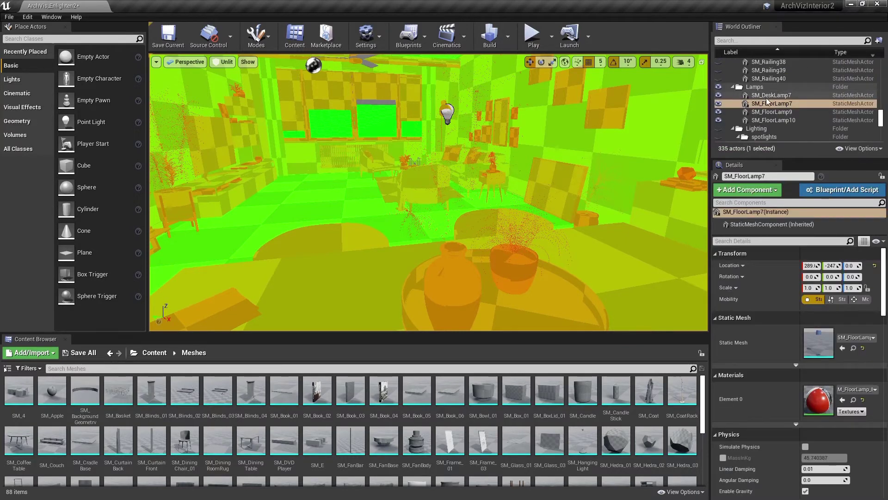
left_click(770, 95)
left_click(776, 121, "shift")
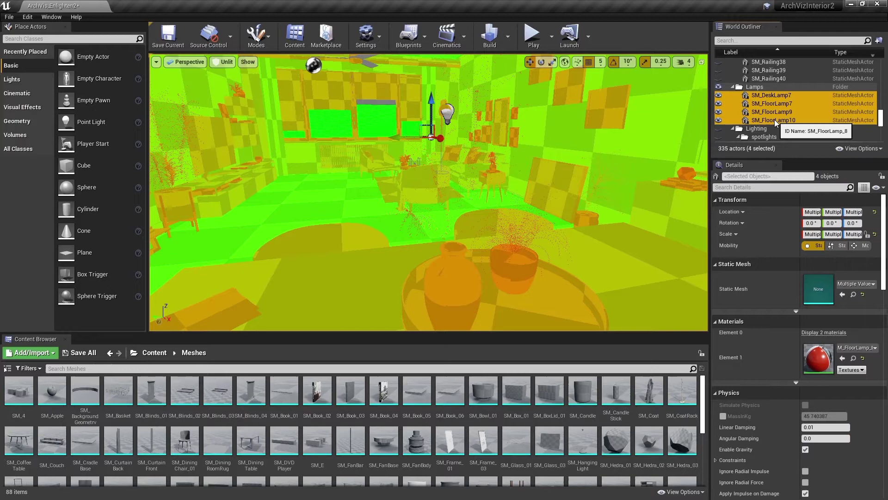
mouse_move(884, 244)
left_click_drag(885, 244, 887, 310)
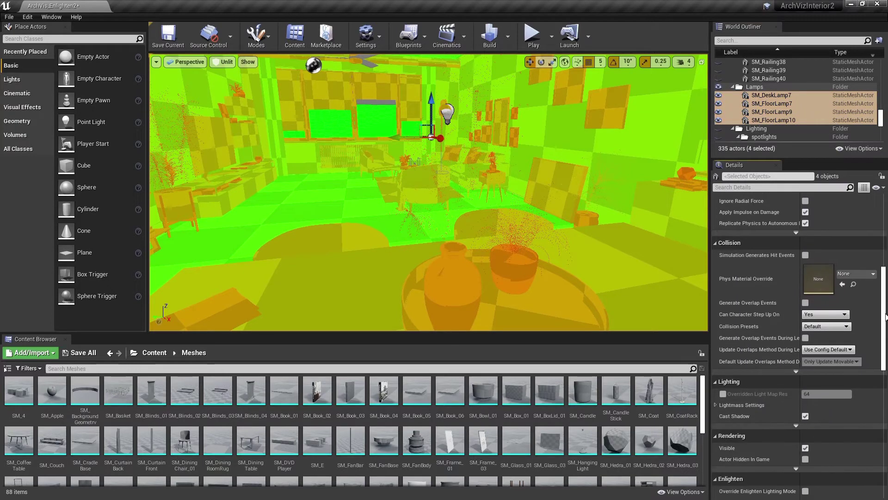
left_click_drag(887, 311, 879, 367)
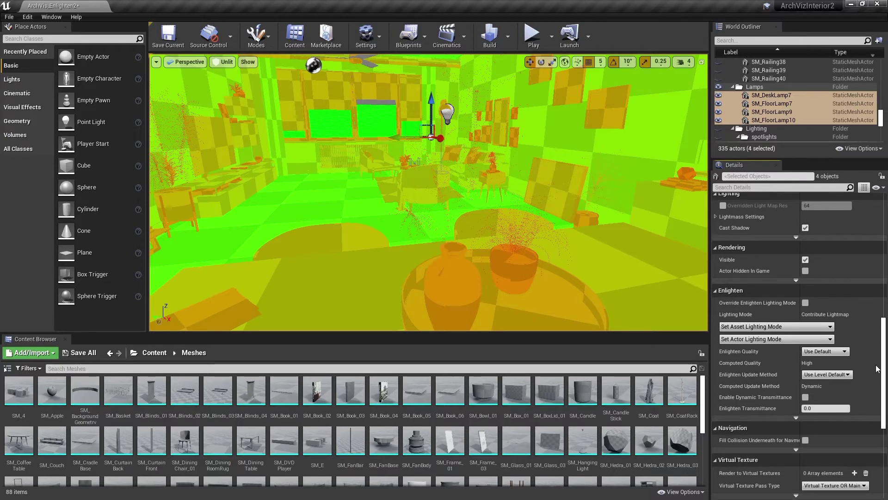
left_click(805, 300)
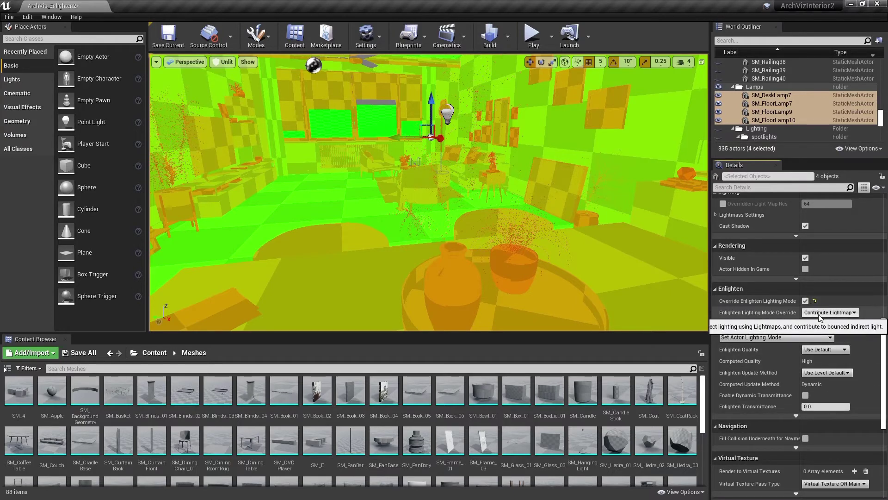
left_click(829, 313)
left_click(830, 345)
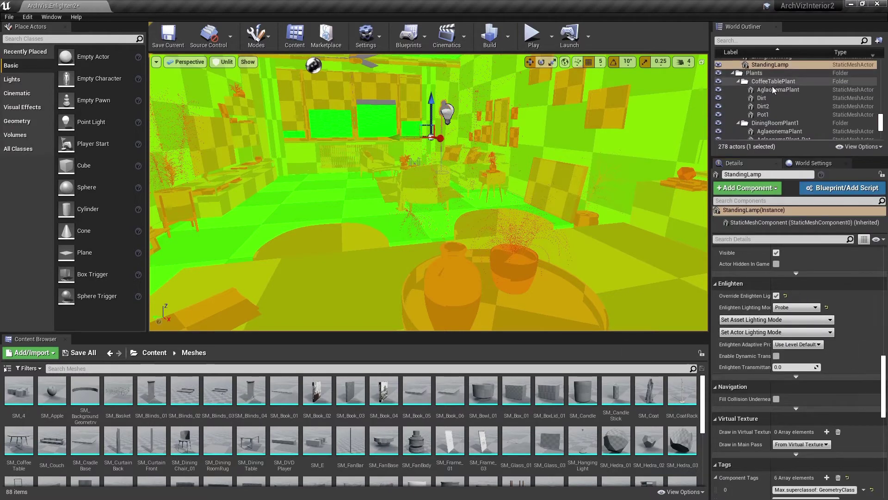
Step: Give all 32 plant actors, AglaonemaPlant through TVStandPlant-Dirt, the Probe lighting override
left_click(773, 88)
left_click(774, 72)
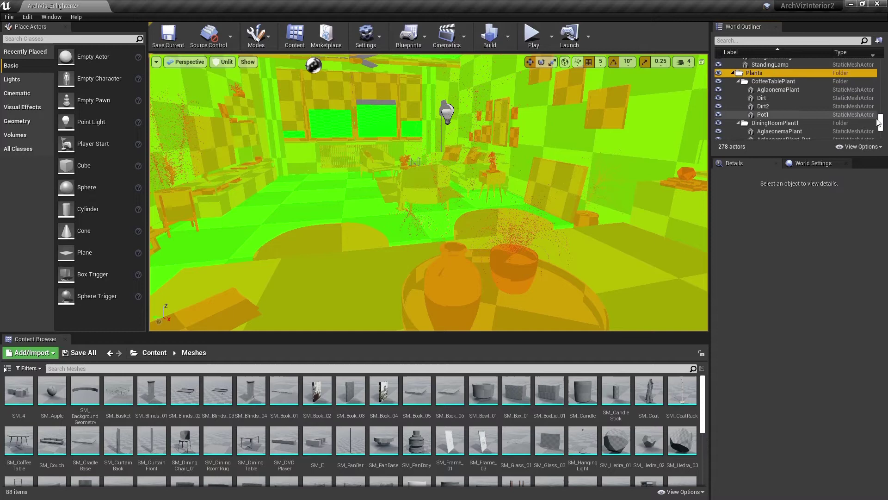
left_click_drag(880, 123, 879, 126)
scroll(852, 118, "down", 2)
scroll(852, 118, "down", 2)
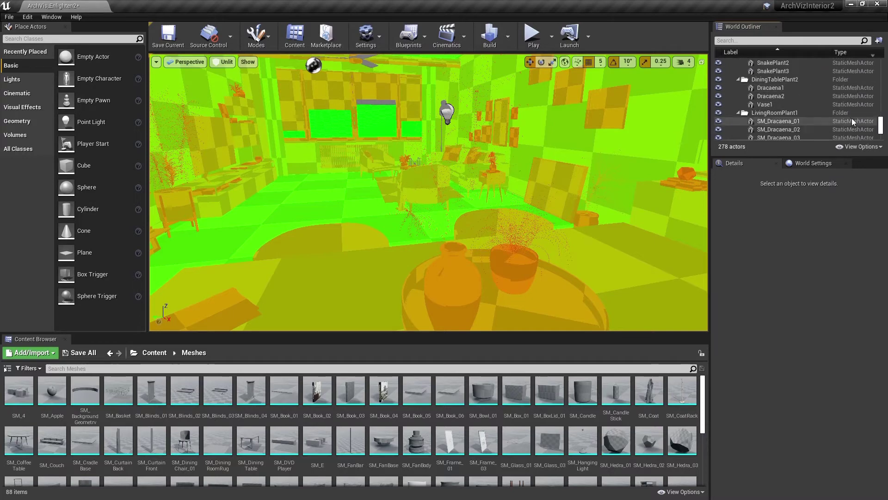
scroll(820, 112, "down", 2)
scroll(815, 111, "down", 2)
scroll(816, 111, "down", 2)
scroll(815, 111, "down", 2)
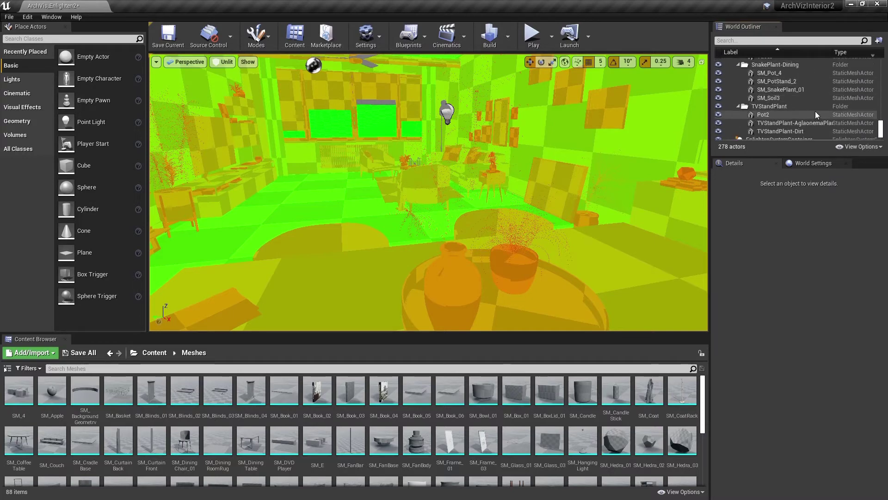
scroll(815, 111, "down", 2)
left_click(815, 111, "shift")
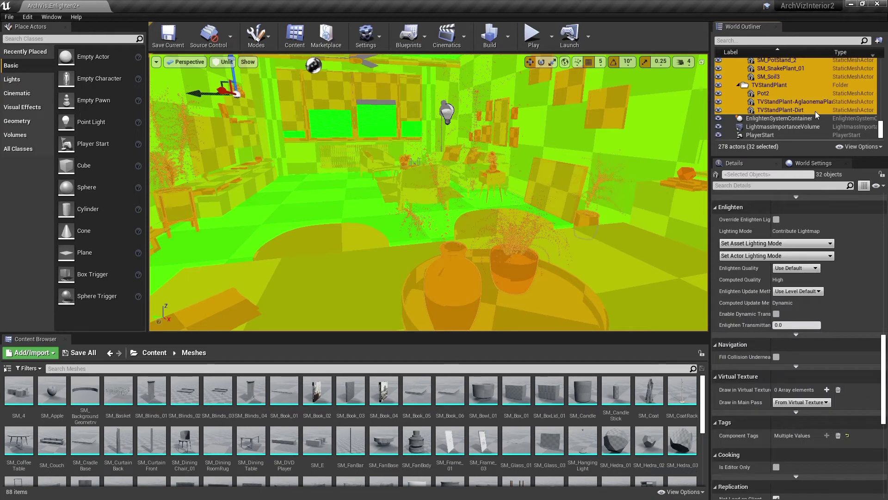
left_click(776, 220)
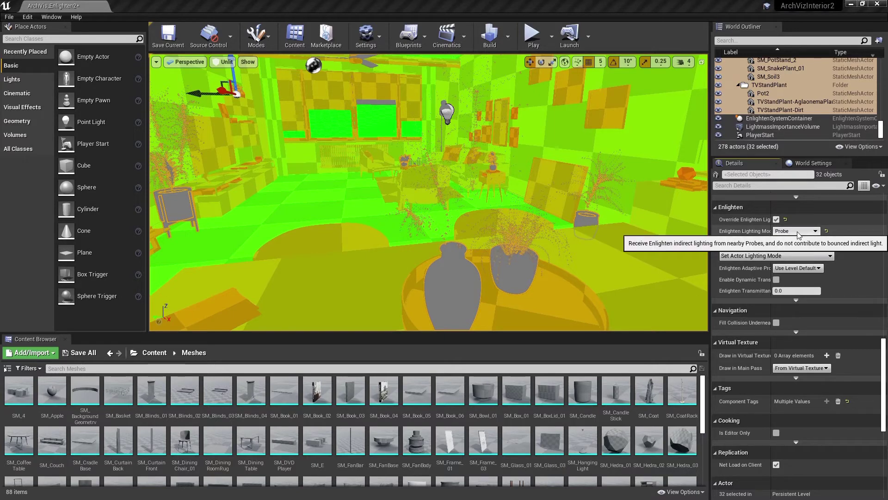
Step: Select all 49 'book' search results and override their Enlighten lighting mode to Probe
left_click(775, 41)
type("book")
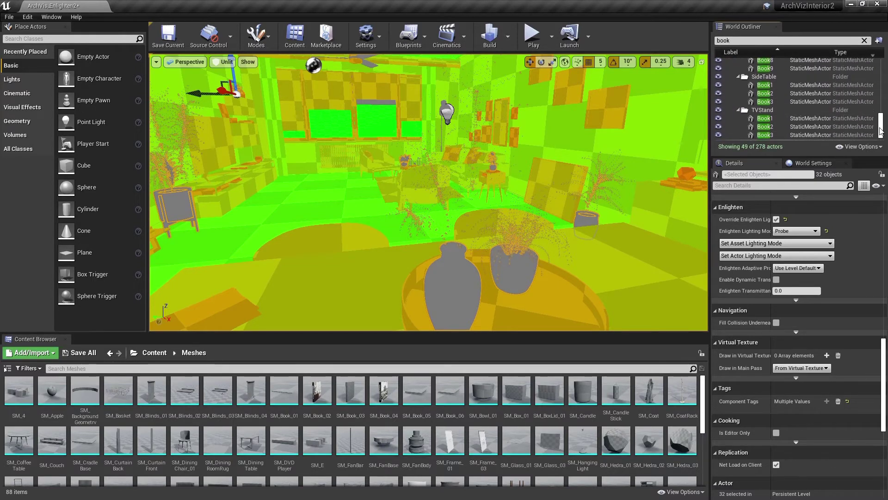
left_click(807, 135)
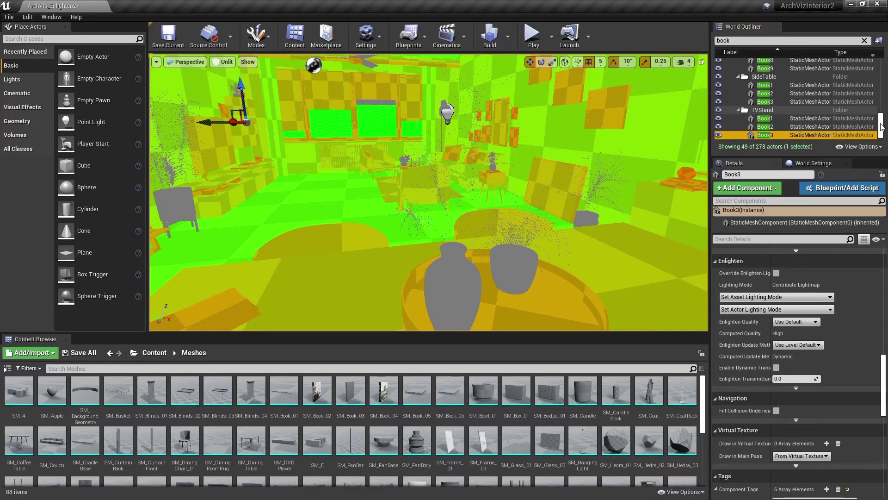
left_click_drag(880, 126, 871, 67)
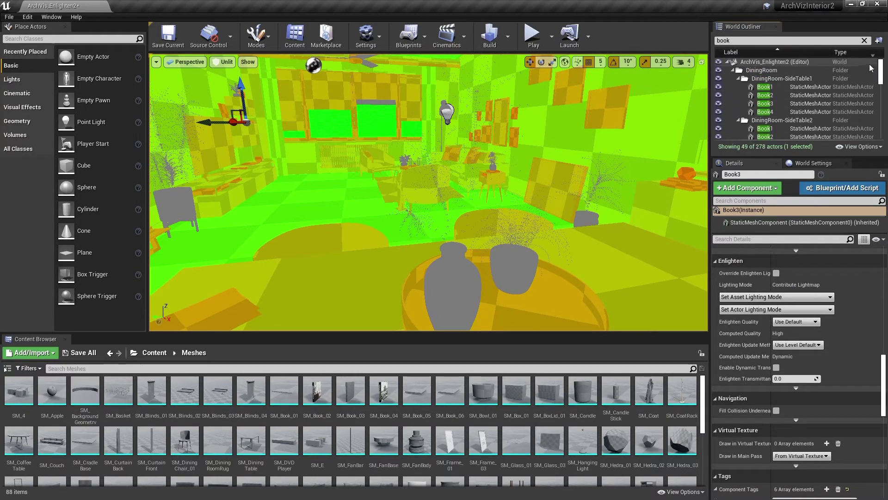
key("ctrl+a")
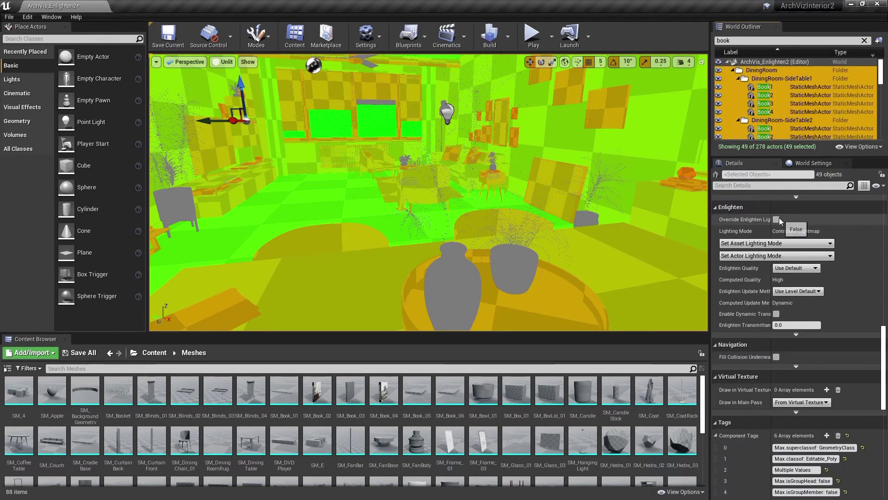
left_click(777, 220)
left_click(798, 231)
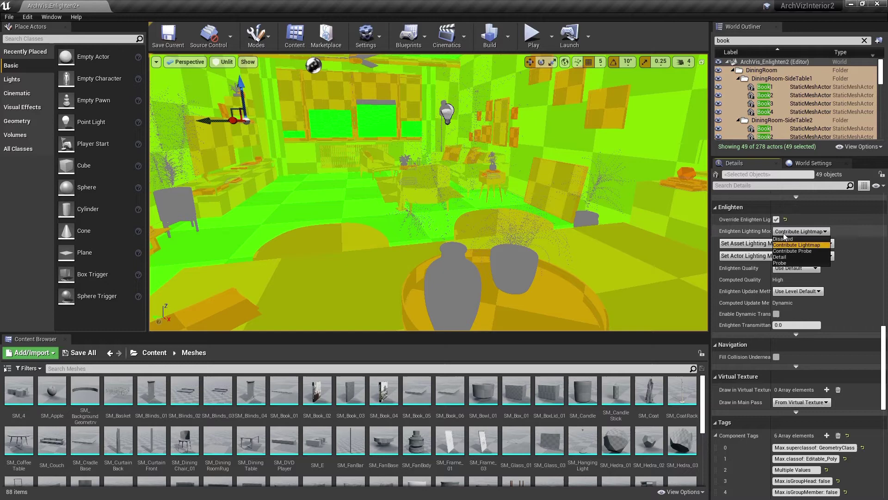
left_click(780, 263)
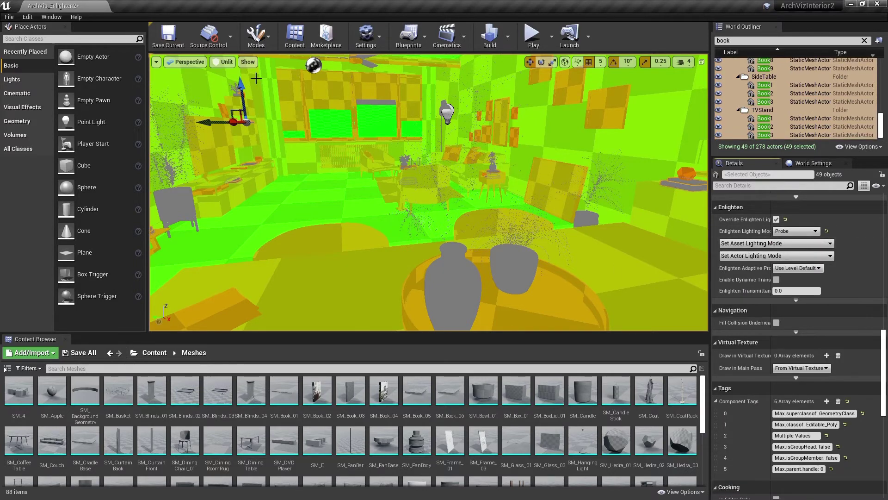
Step: Swap the Enlighten viewport visualization from Lightmap Efficiency to Lighting Mode
left_click(248, 62)
mouse_move(274, 325)
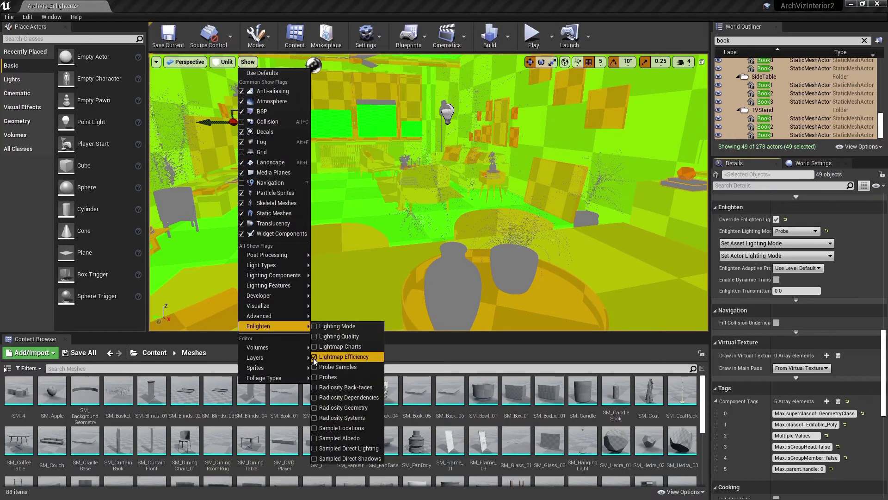
left_click(315, 358)
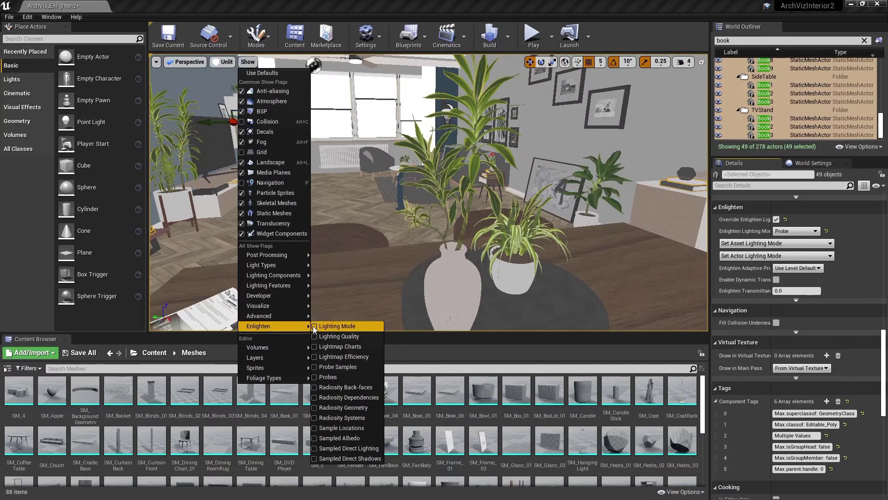
left_click(314, 326)
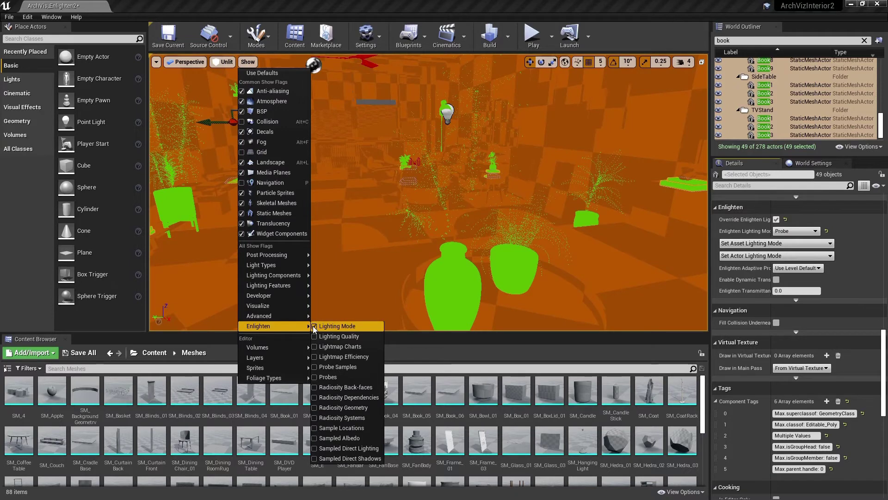
Step: Clear Override Enlighten Lighting Mode on actors Basket2 through CandleStick2_Holder
left_click(857, 250)
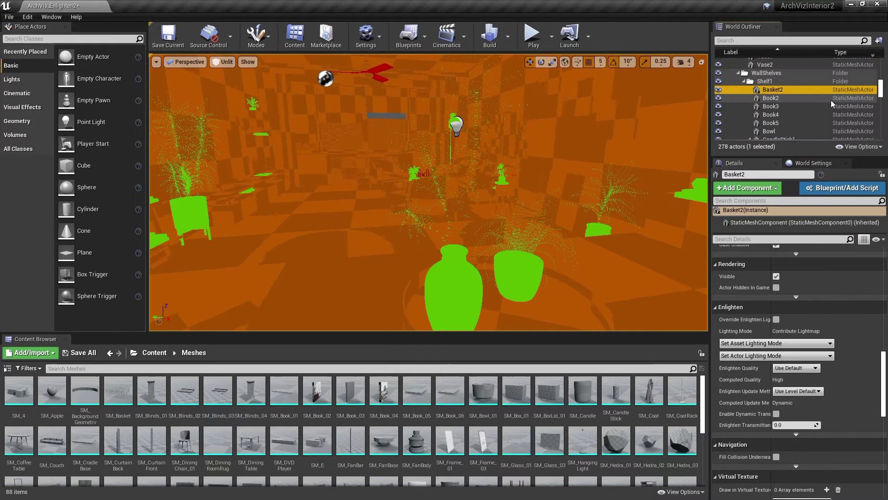
scroll(831, 101, "down", 1)
scroll(831, 103, "down", 1)
scroll(831, 104, "down", 1)
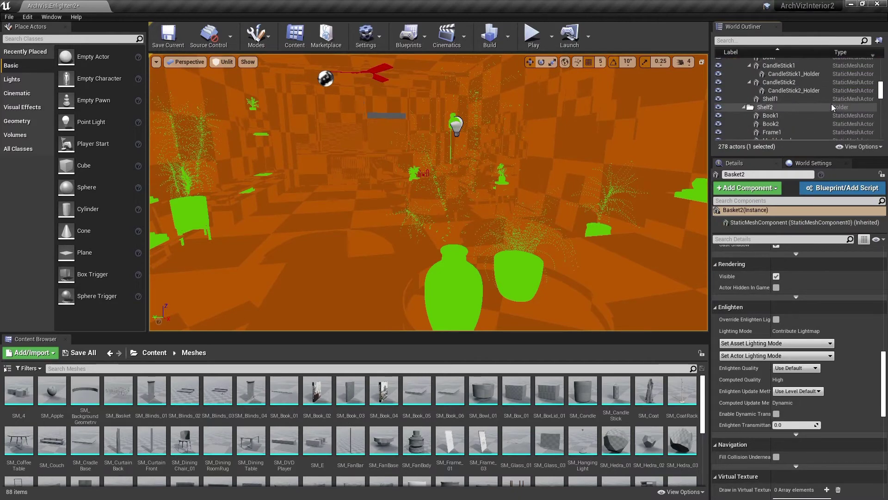
left_click(816, 93, "shift")
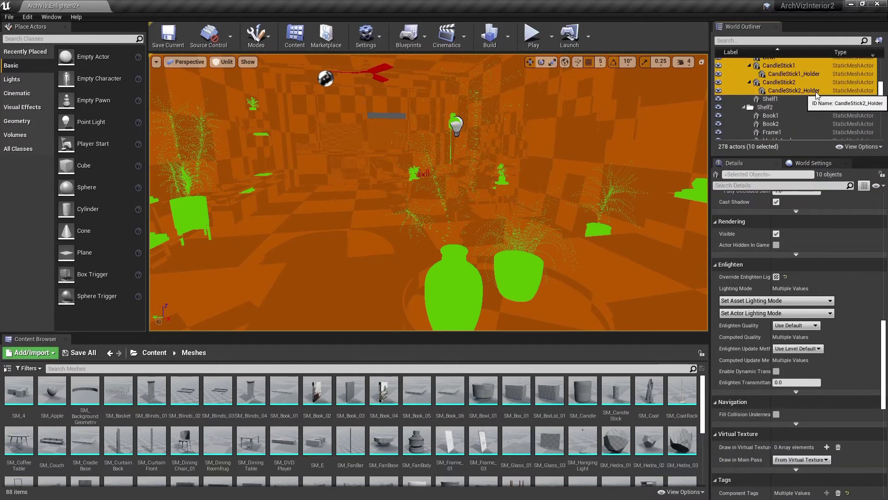
left_click(776, 276)
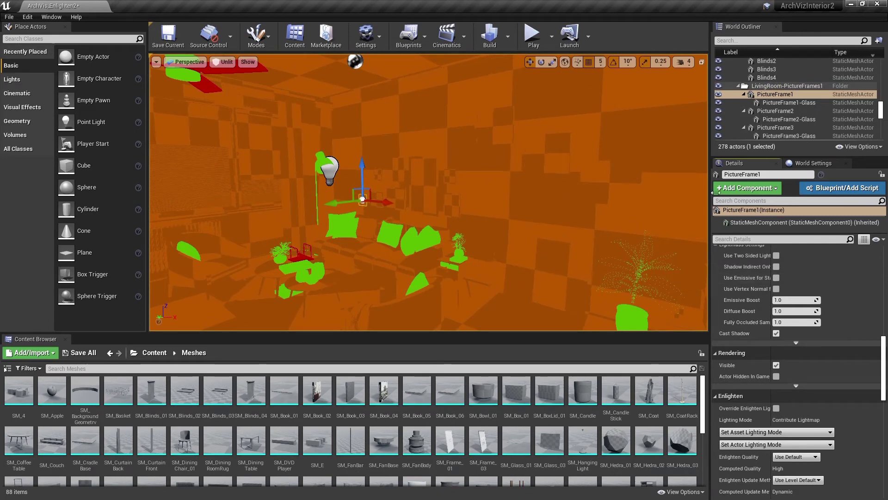
Step: Override PictureFrame1 through PictureFrame4-Glass (24 actors) with Detail Enlighten lighting mode
left_click(777, 94)
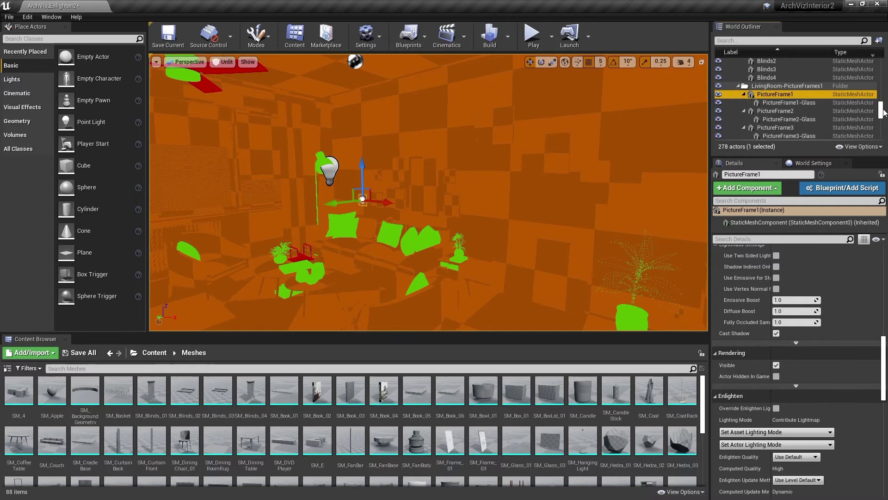
scroll(832, 103, "down", 2)
scroll(831, 103, "down", 2)
scroll(832, 101, "down", 2)
scroll(832, 101, "down", 2)
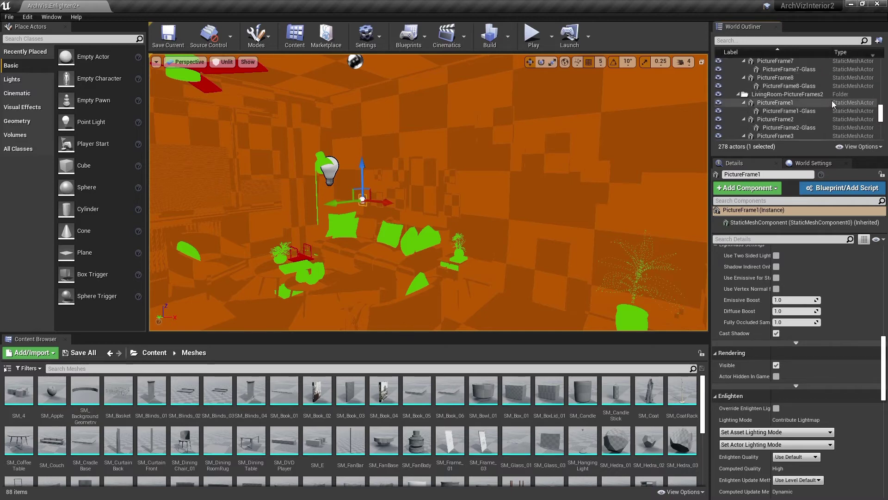
scroll(832, 101, "down", 2)
scroll(832, 101, "down", 2)
left_click(832, 100, "shift")
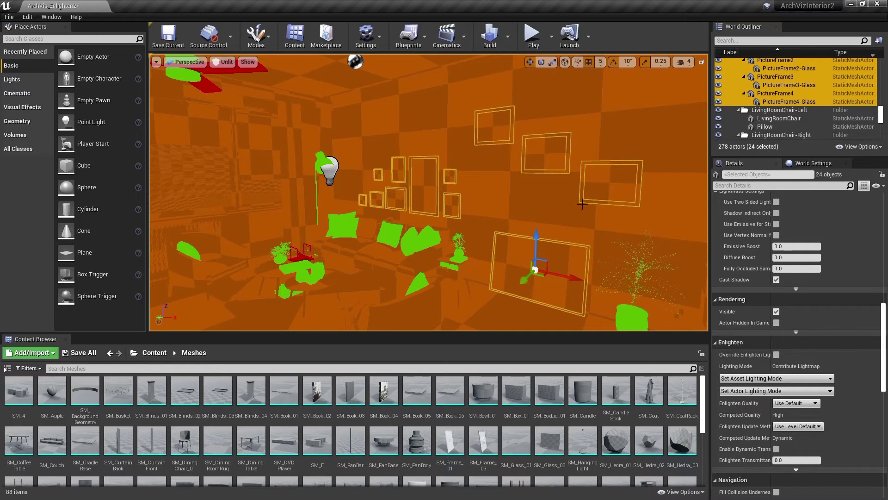
left_click(775, 354)
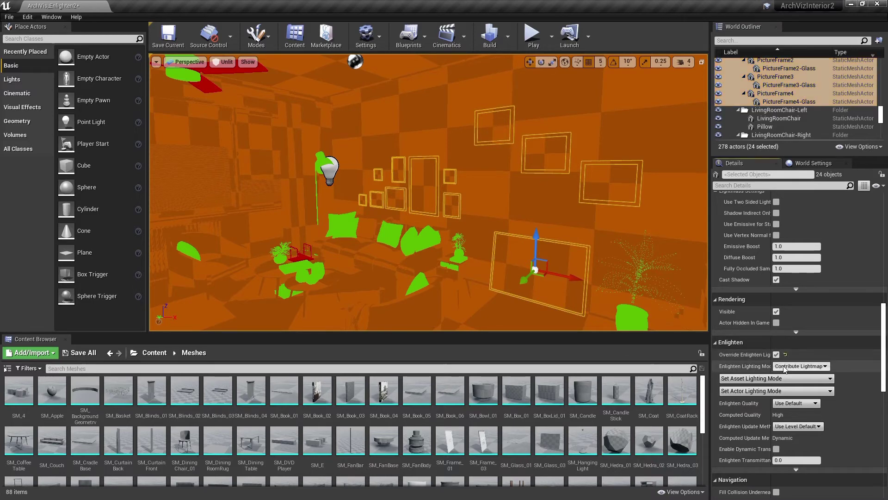
left_click(785, 366)
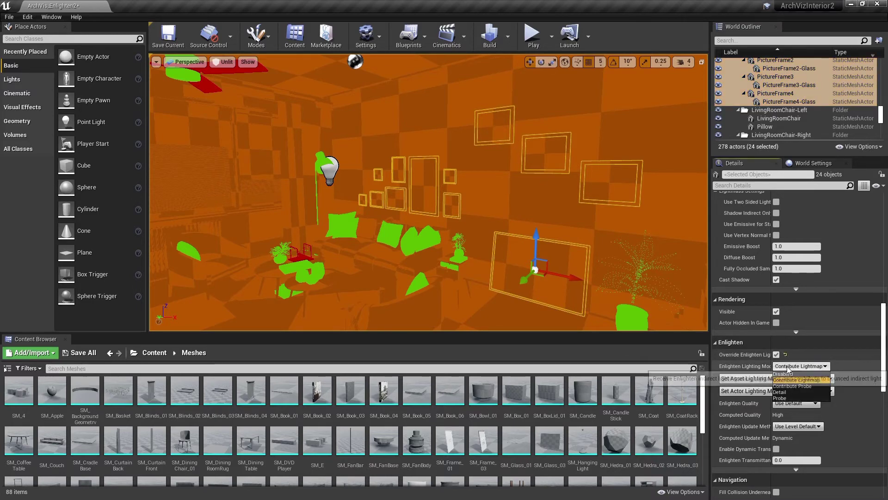
left_click(787, 395)
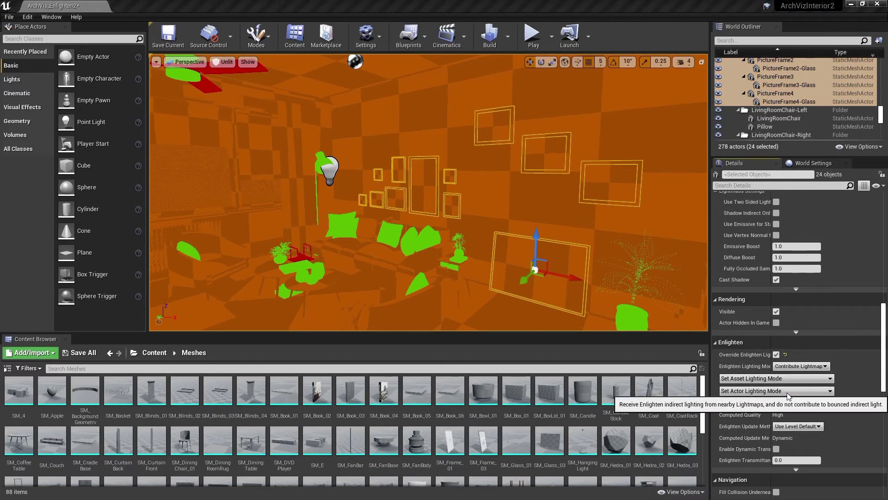
left_click(792, 366)
key("Down")
key("Down")
key("Return")
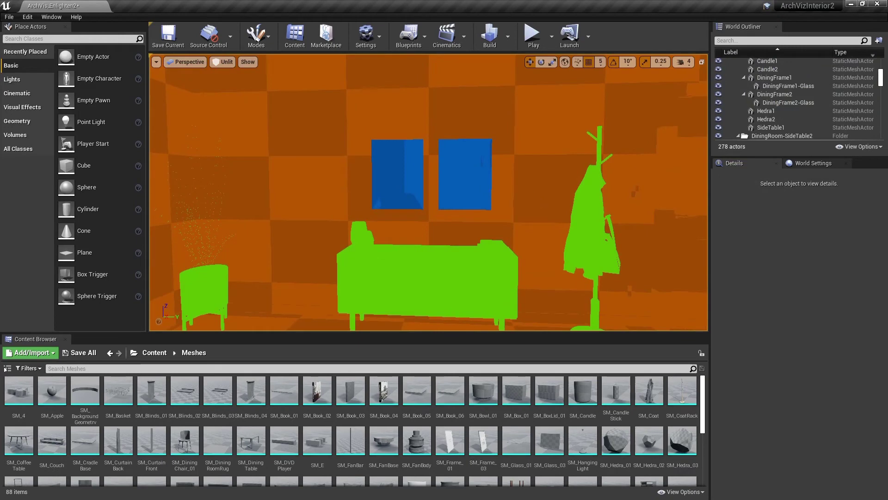
Step: Override Socket-DiningRoom, Socket-FrontDoor and Socket-LivingRoom with Detail Enlighten lighting mode
right_click_drag(530, 214, 530, 215)
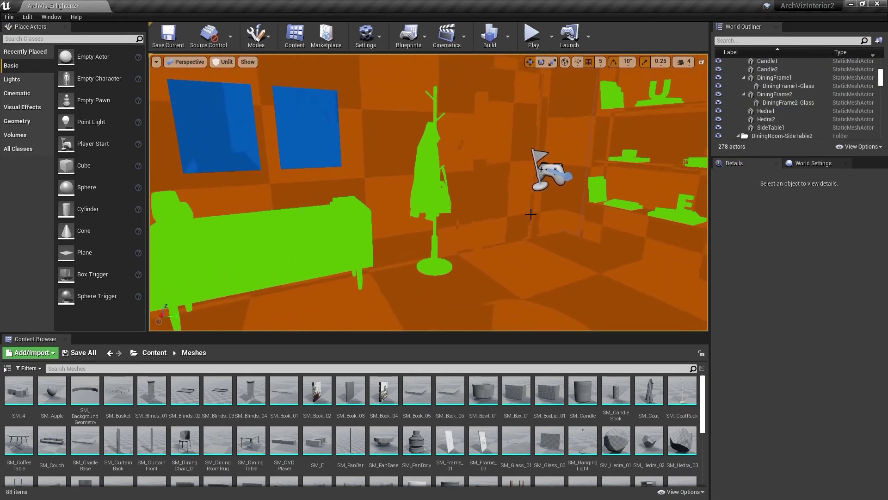
left_click(457, 224)
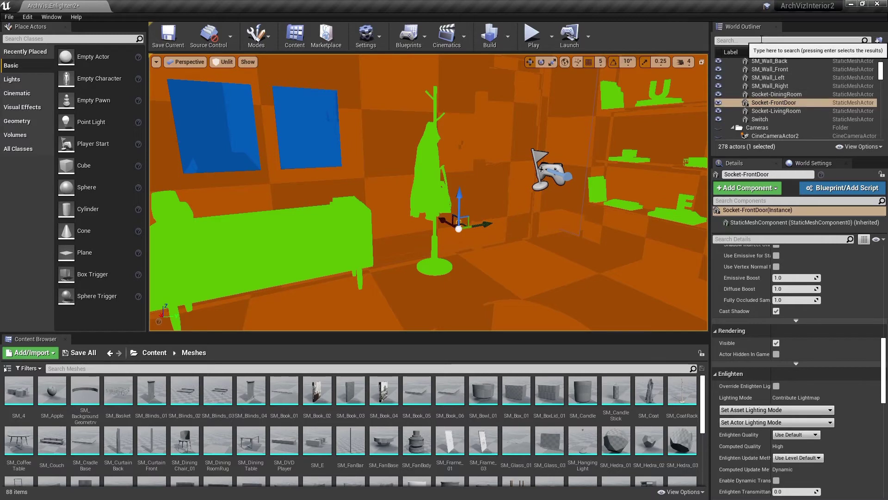
left_click(776, 94, "ctrl")
left_click(781, 111, "ctrl")
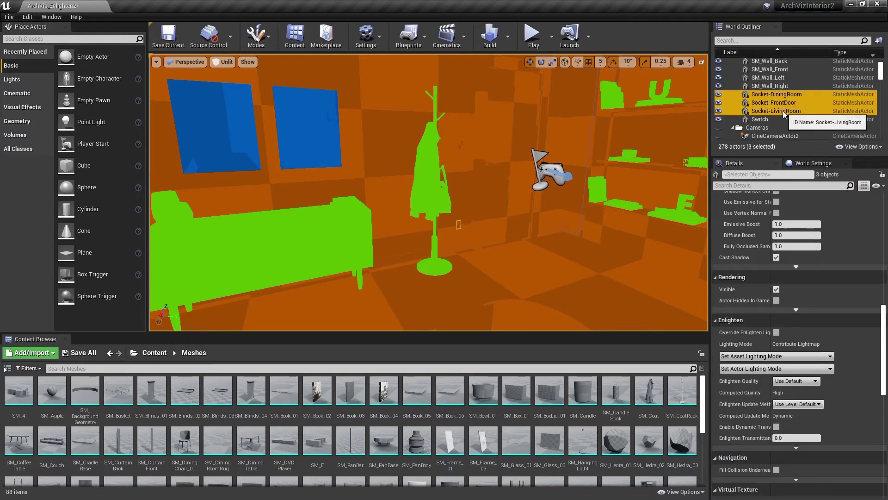
left_click(775, 40)
type("soc")
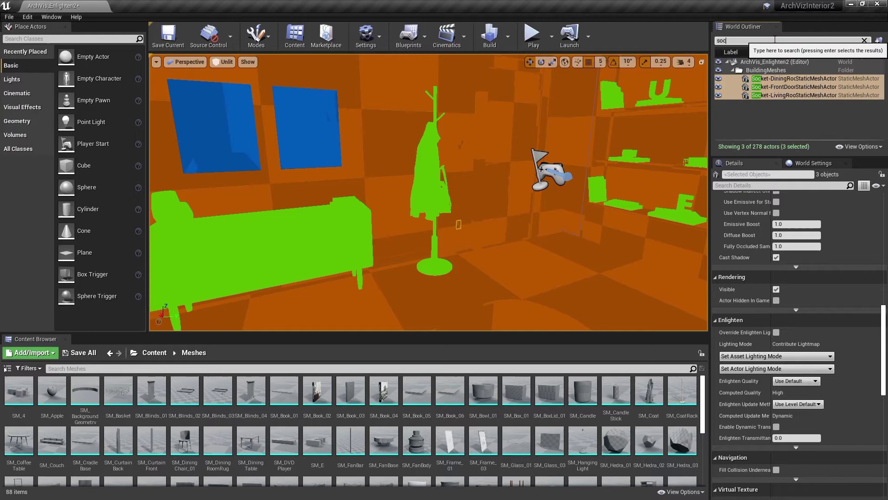
type("ket")
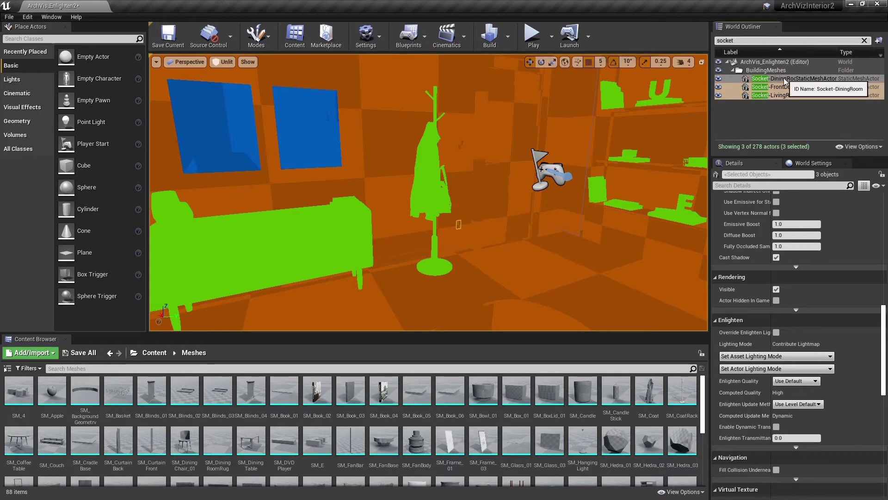
left_click(776, 332)
left_click(794, 344)
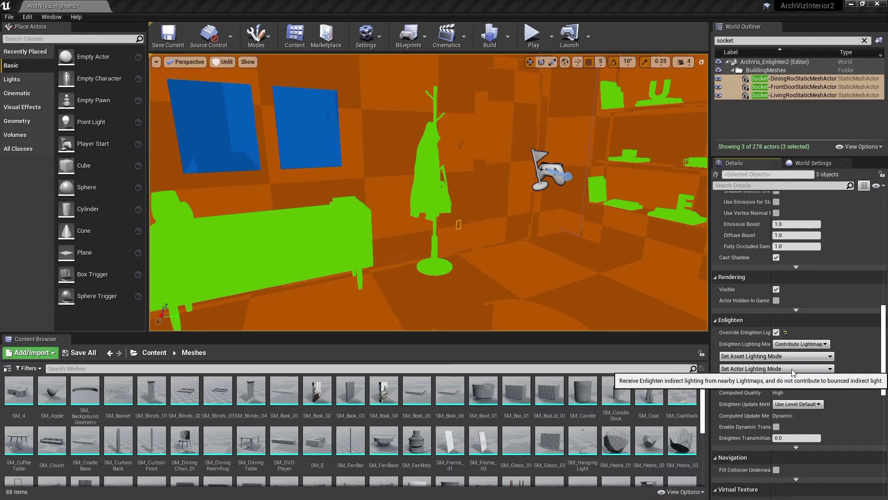
left_click(791, 368)
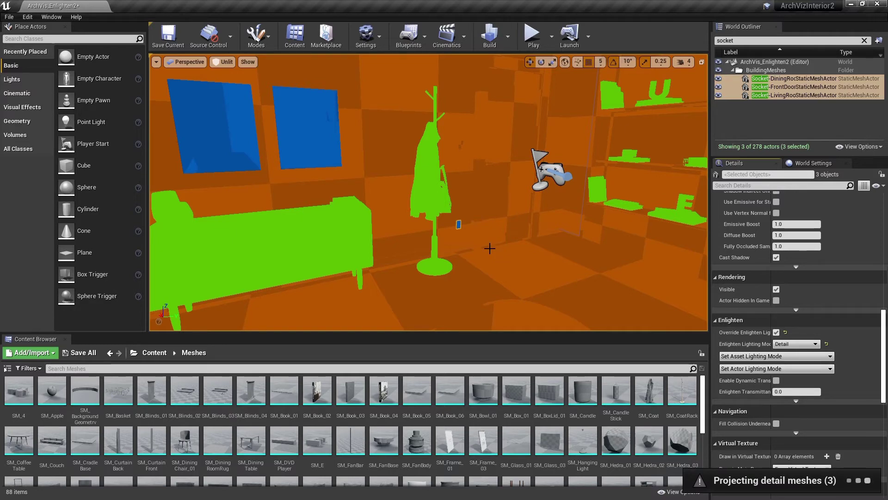
Step: Select the Switch actor and tick its Override Enlighten Lighting
left_click(460, 147)
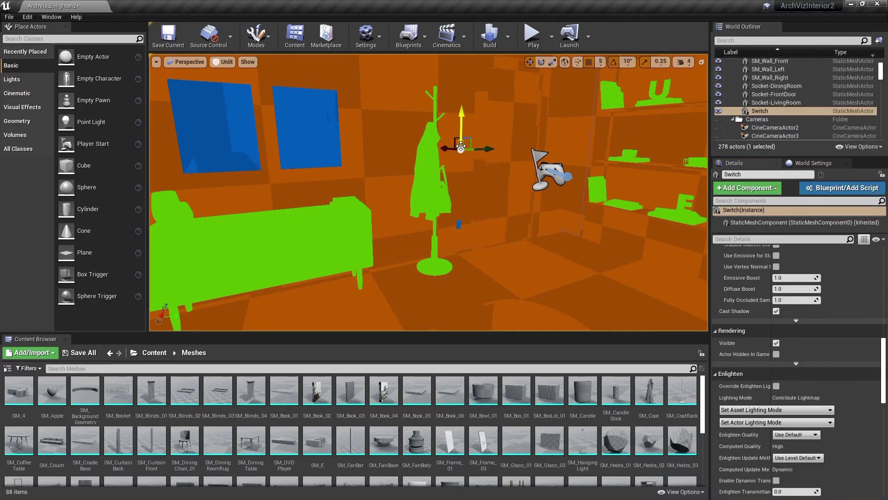
left_click(767, 113)
left_click(770, 43)
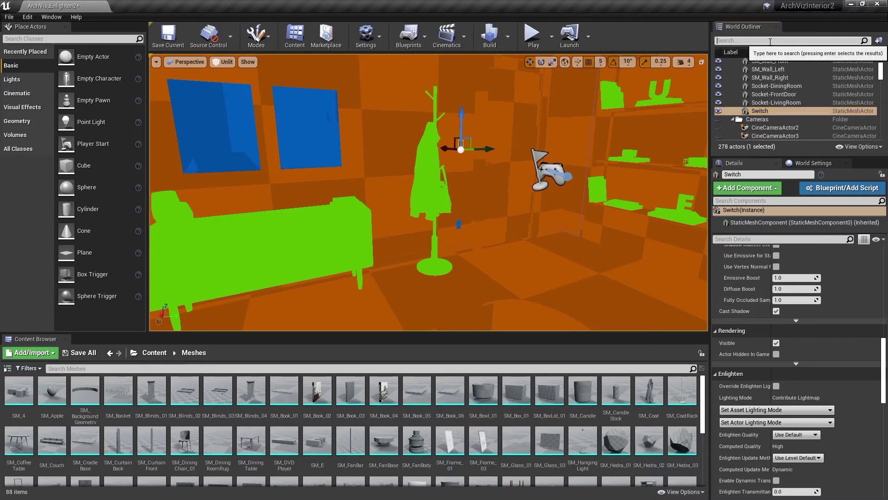
type("switch")
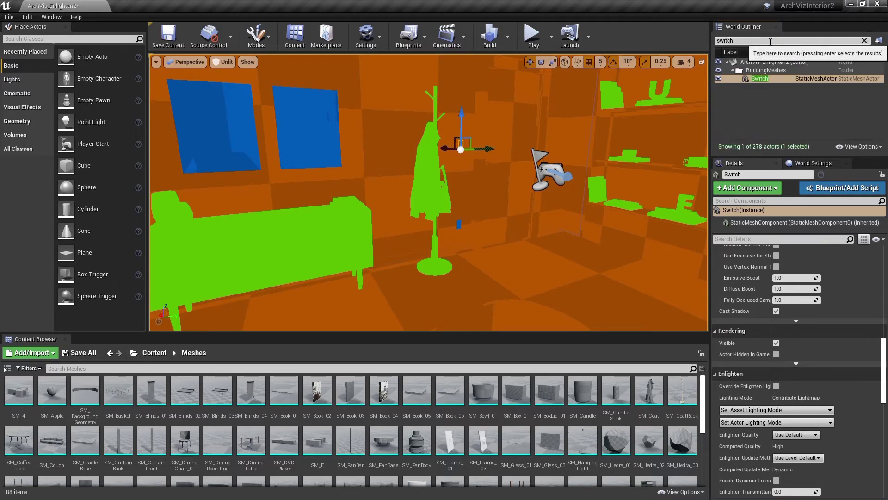
left_click(760, 79)
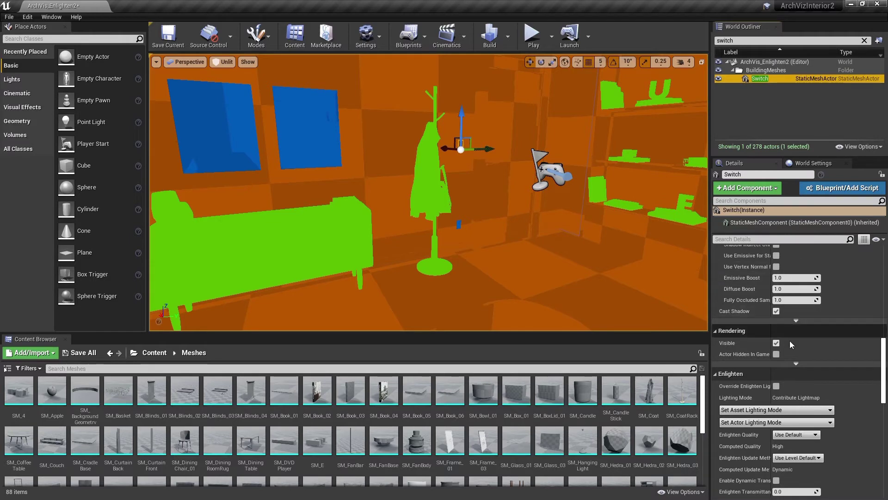
left_click(776, 386)
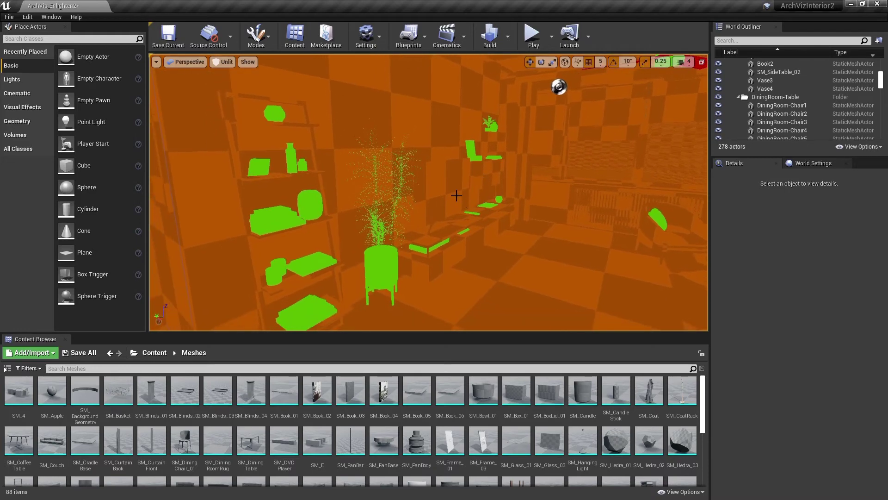
Step: Make the TV override its Enlighten lighting with Detail lighting mode
left_click(444, 190)
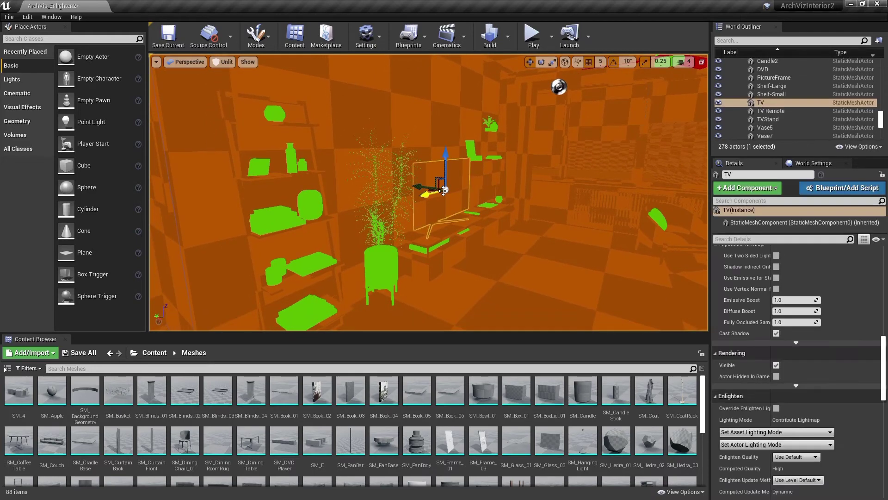
left_click(777, 408)
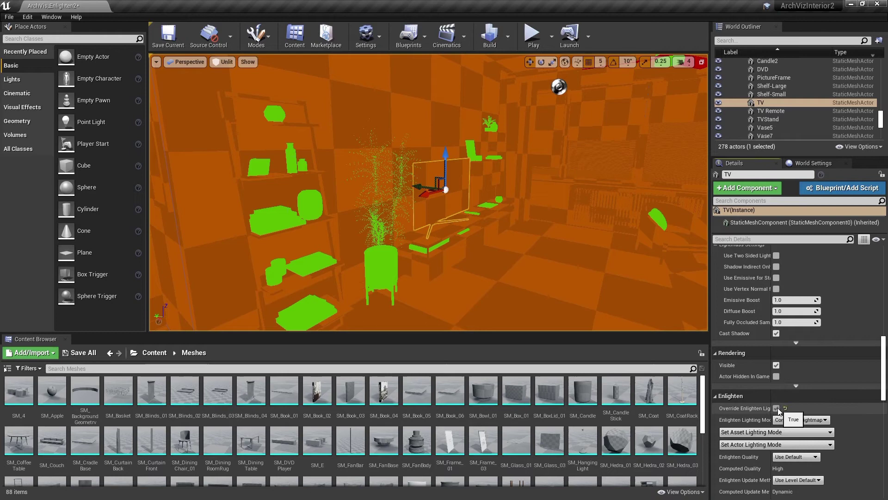
left_click(798, 420)
left_click(794, 444)
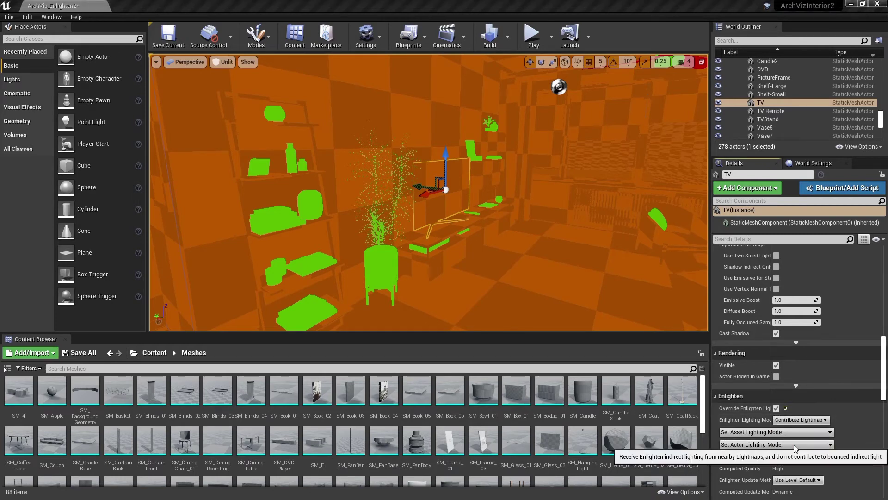
left_click(794, 445)
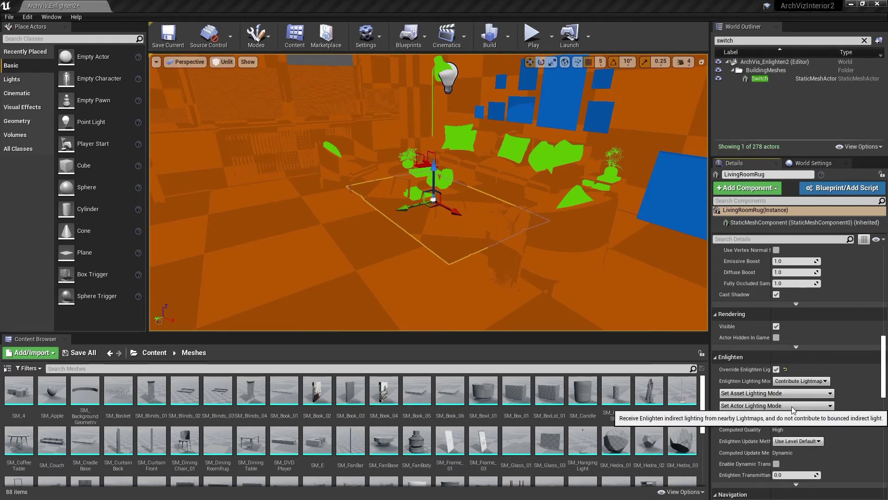
Step: Enable Override Enlighten Lighting on the armchair blanket and the couch's throw blanket
left_click(535, 246)
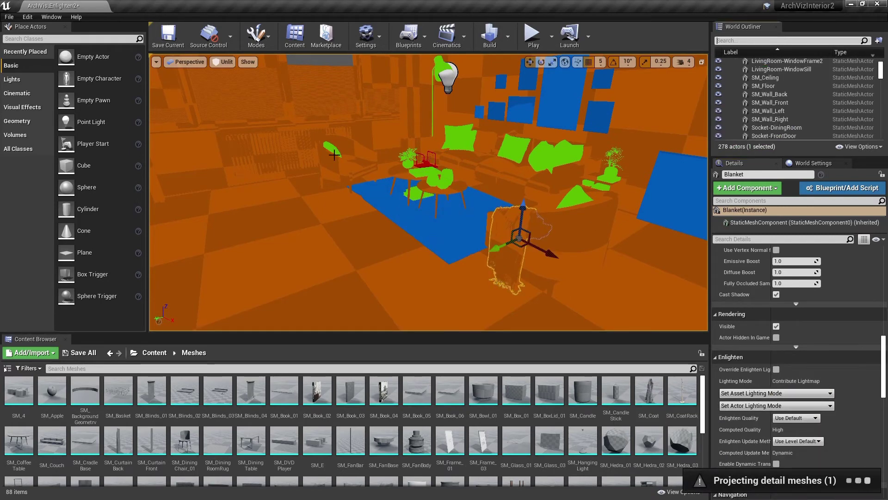
left_click(495, 152, "ctrl")
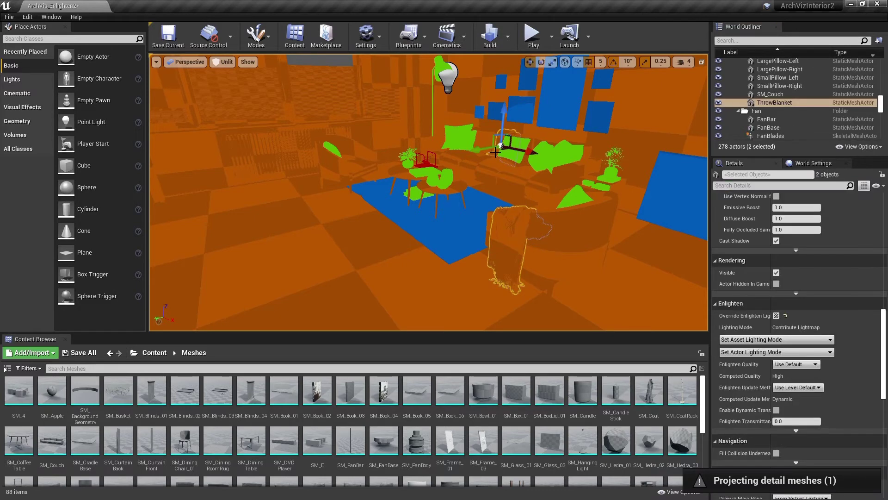
left_click(777, 41)
type("blanket")
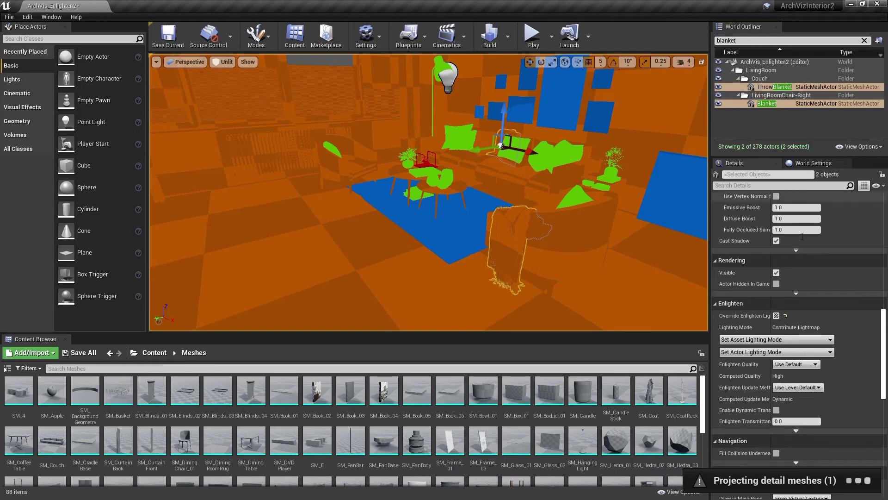
left_click(777, 315)
left_click(801, 327)
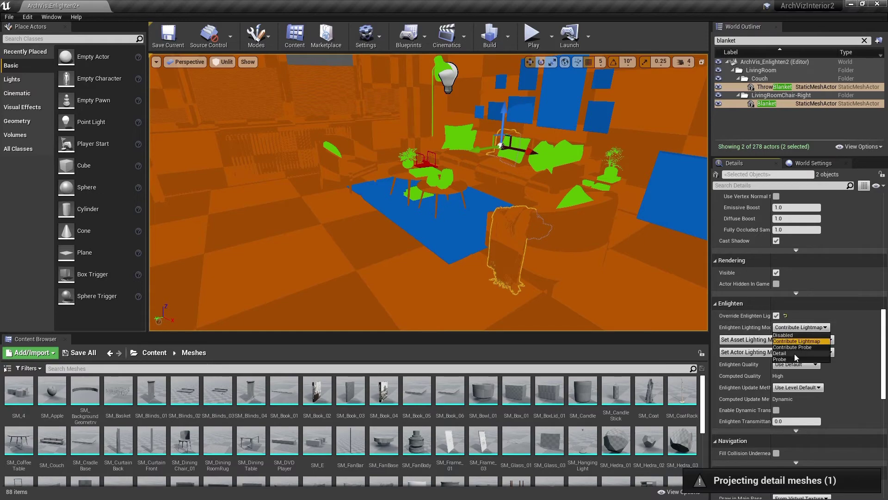
left_click(795, 353)
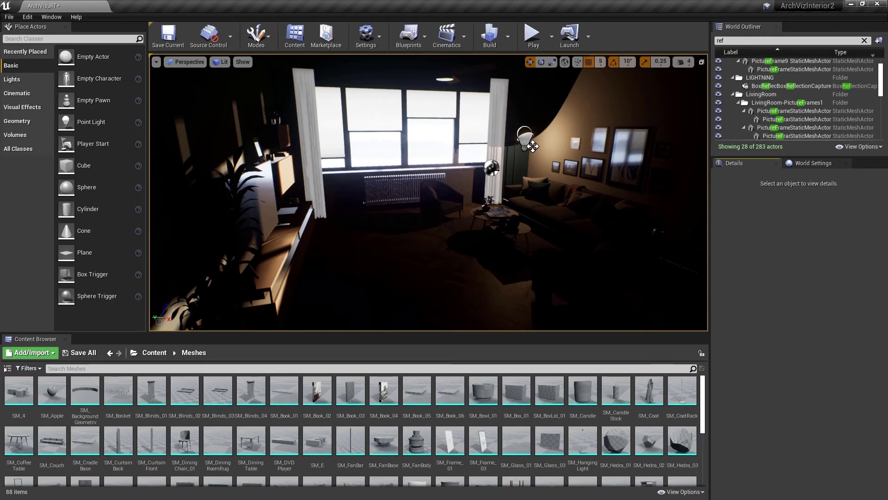
Step: Turn on Use Enlighten for BoxReflectionCapture
left_click(791, 85)
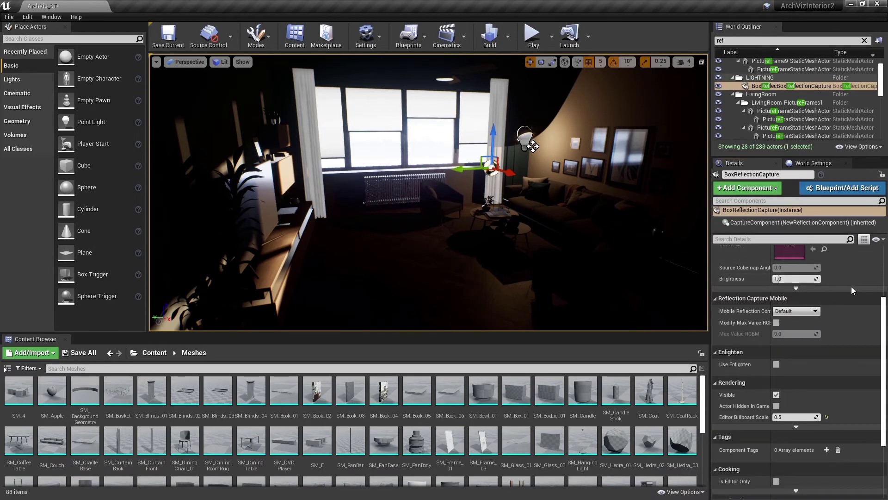
left_click(776, 364)
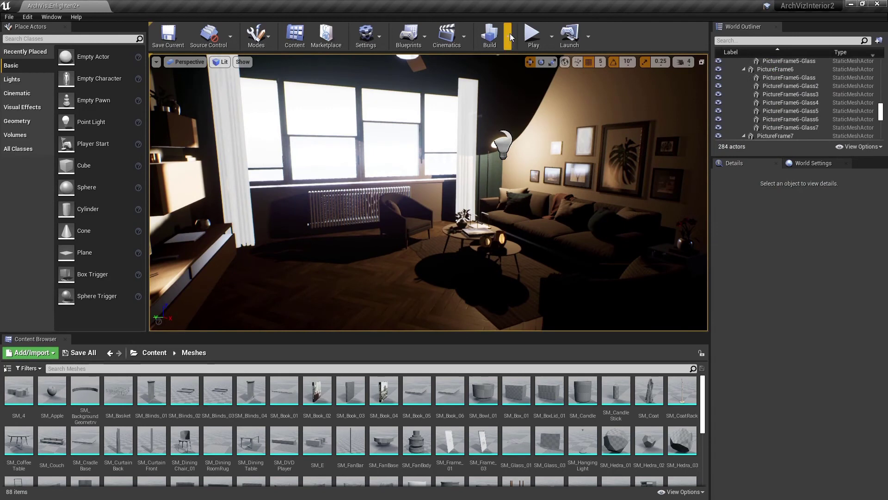
Step: Run Build Lighting Only to regenerate the Enlighten scene
left_click(509, 33)
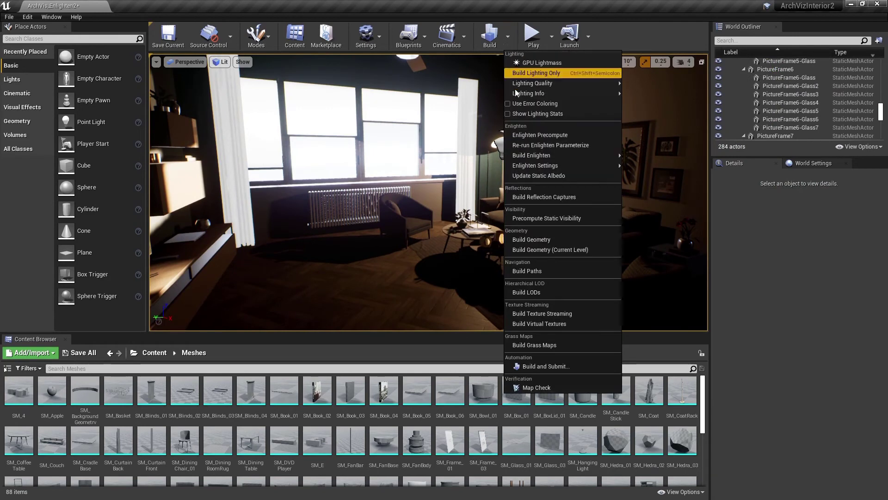
left_click(528, 135)
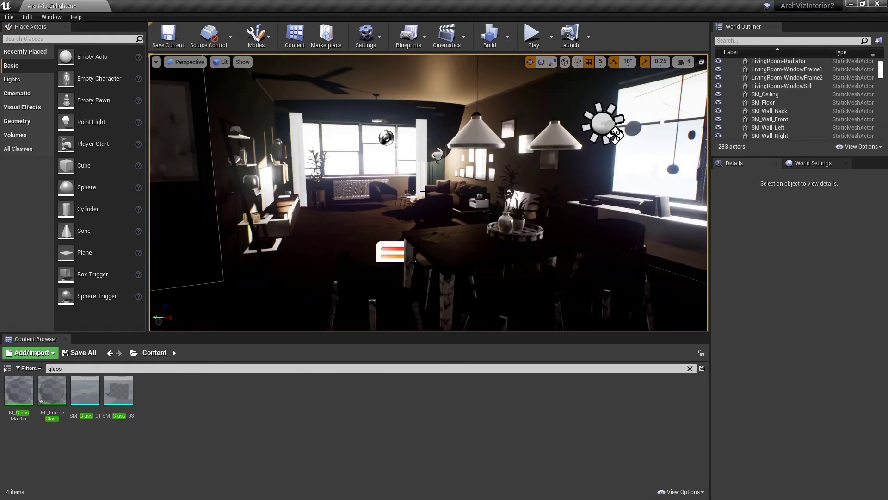
Step: Open the GlassWindow3 pane's MI_FrameGlass material and filter its settings for 'enlighten'
left_click(389, 163)
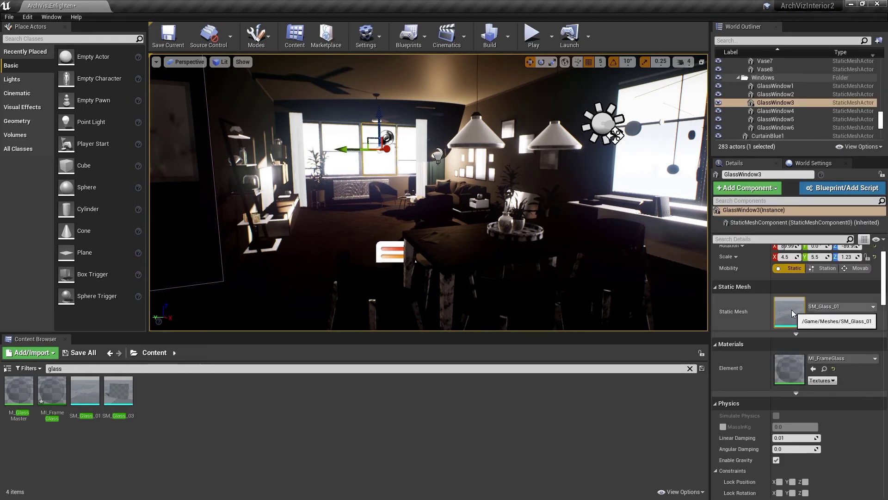
double_click(788, 370)
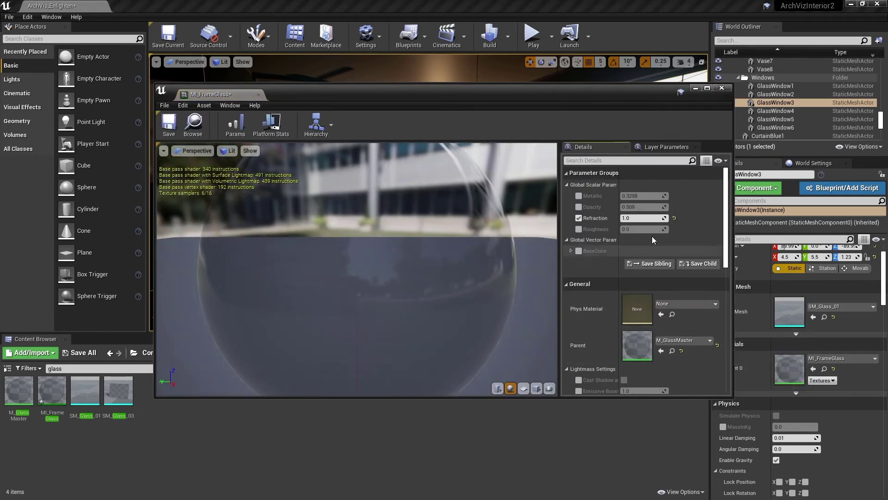
left_click(642, 161)
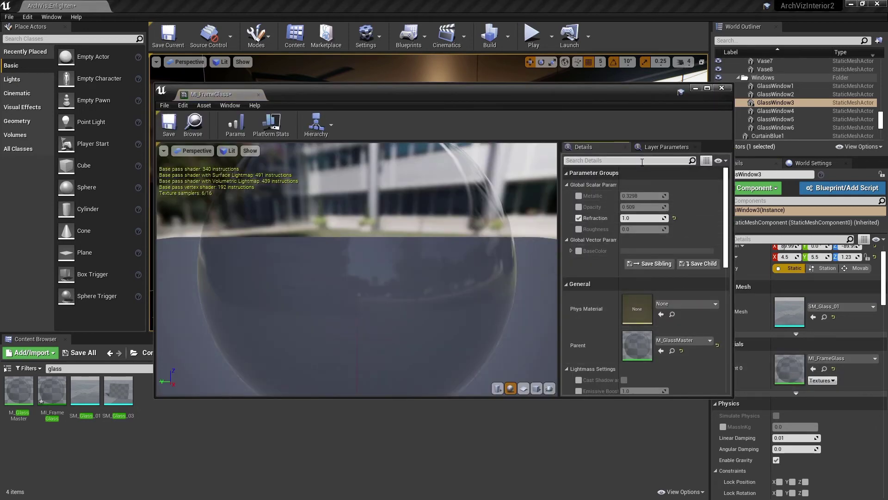
type("enlighten")
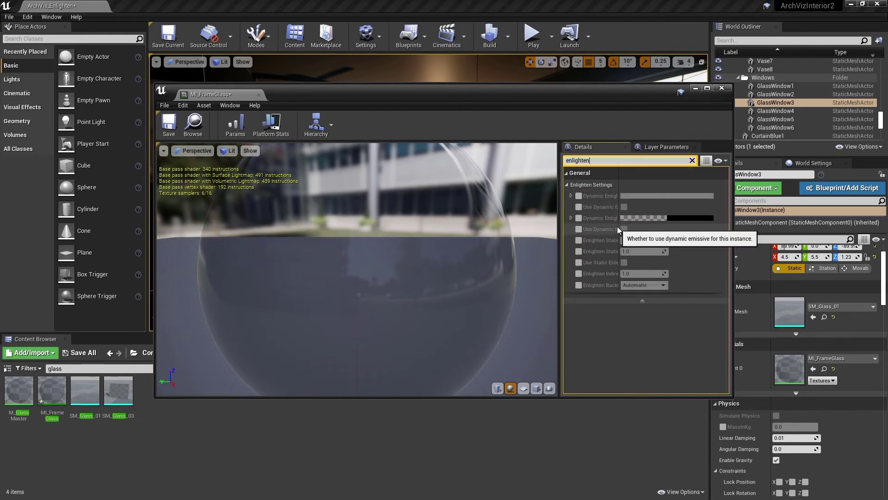
left_click_drag(617, 227, 654, 219)
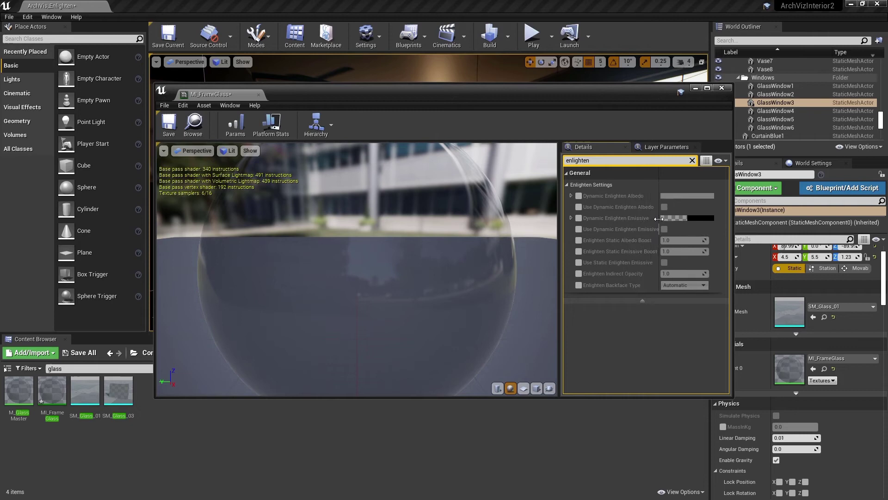
Step: Set the Enlighten backface type to Transparent and indirect opacity to 0.0, then close
left_click(579, 285)
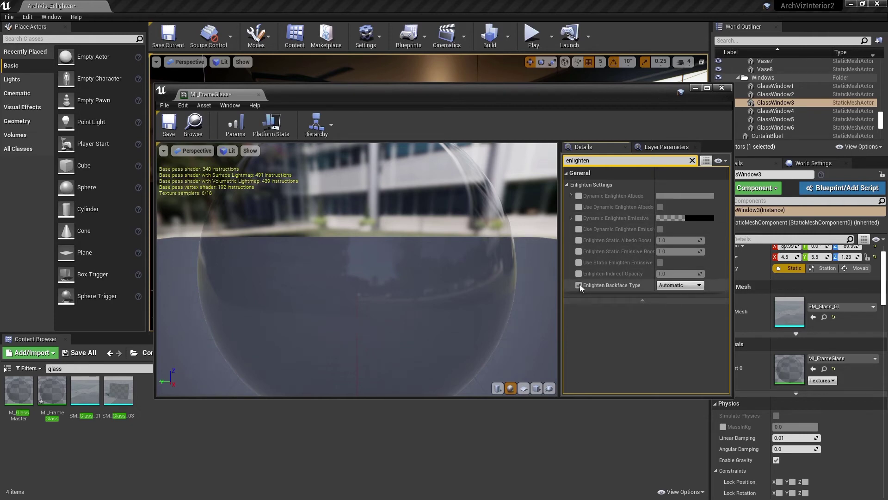
left_click(671, 285)
left_click(671, 311)
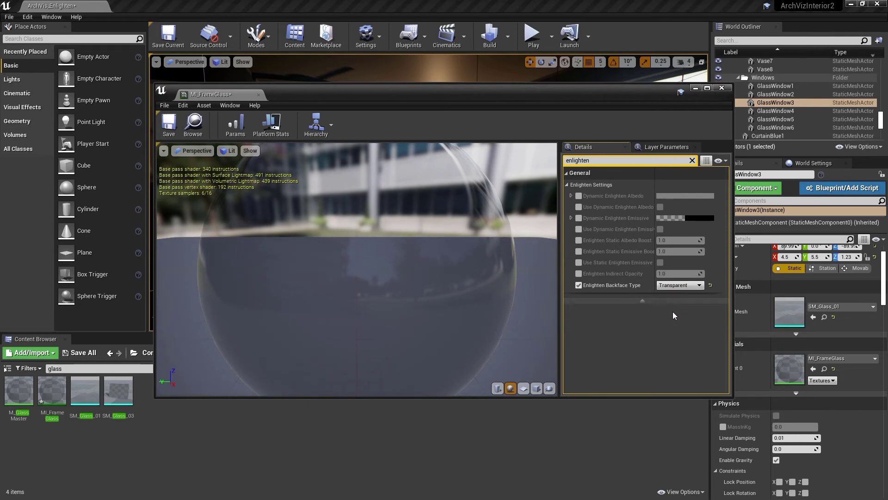
left_click(580, 272)
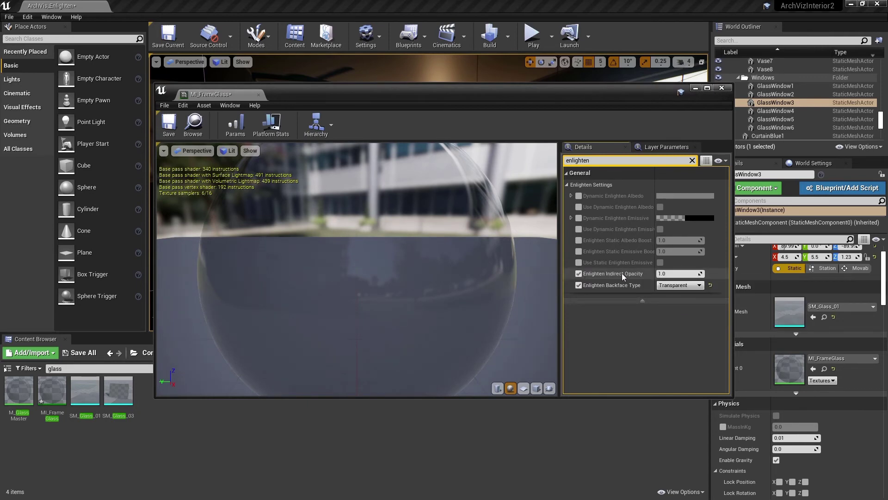
left_click(675, 274)
left_click(667, 317)
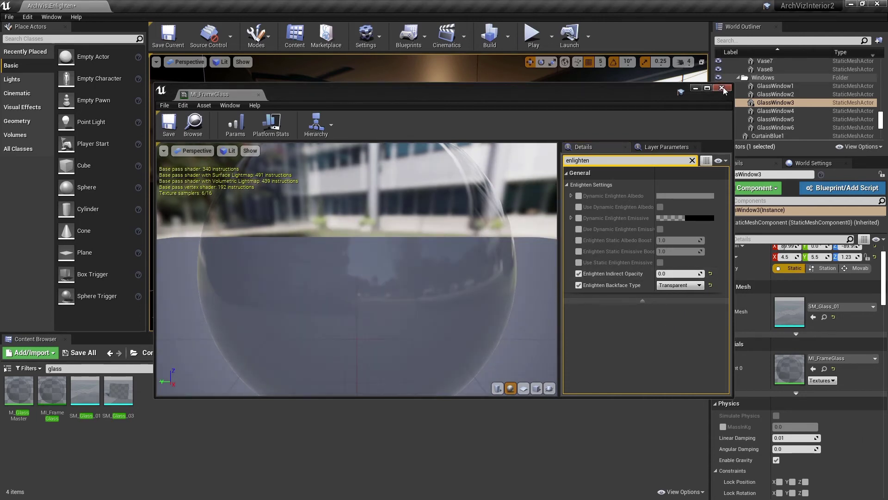
left_click(723, 86)
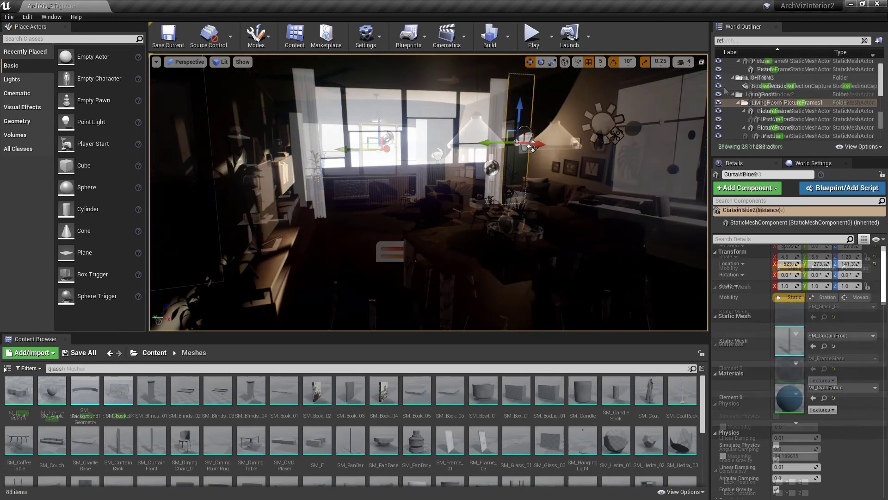
Step: Override MI_CyanFabric's Enlighten backface type to Double Sided, save, and close the editor
double_click(789, 396)
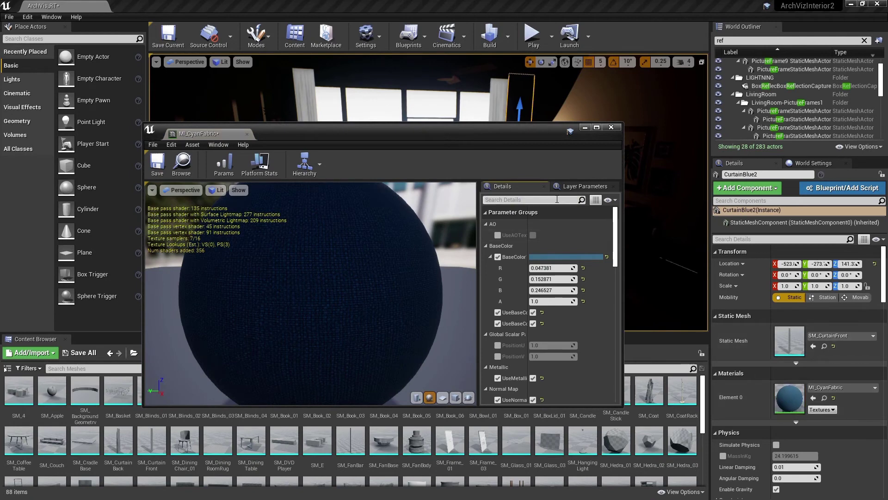
left_click(542, 199)
type("backface")
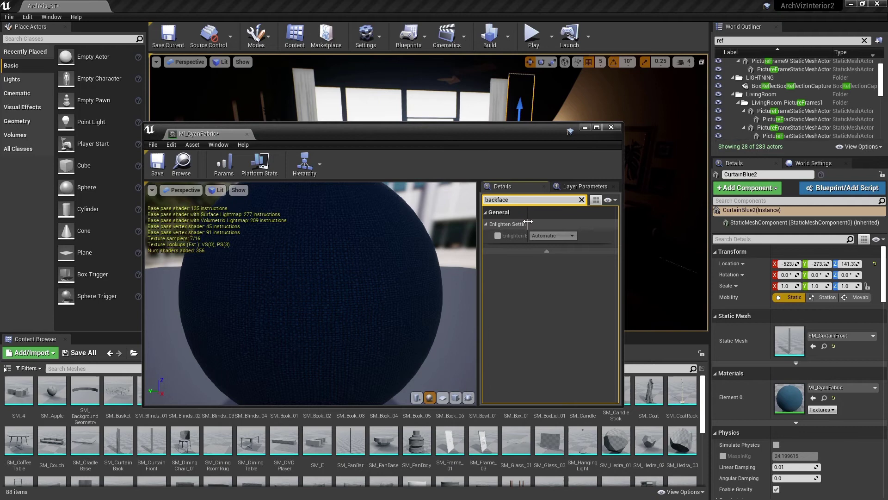
left_click_drag(528, 218, 562, 217)
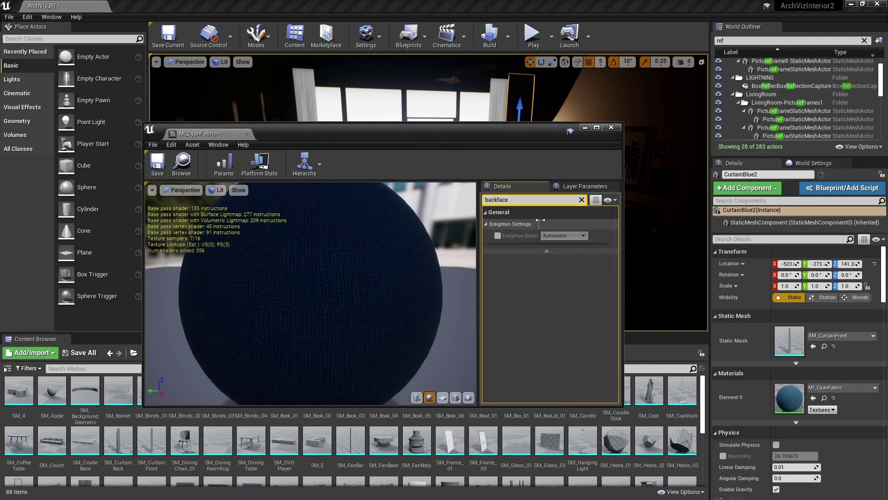
left_click(496, 236)
left_click(580, 237)
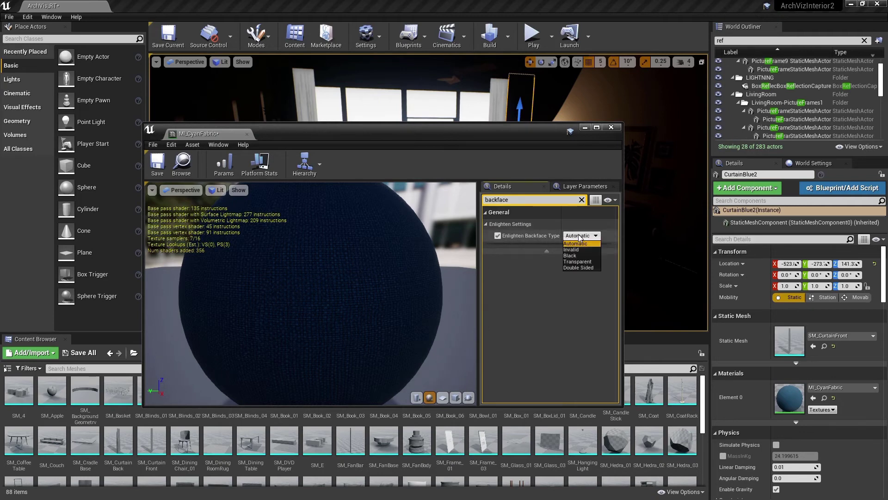
left_click(577, 268)
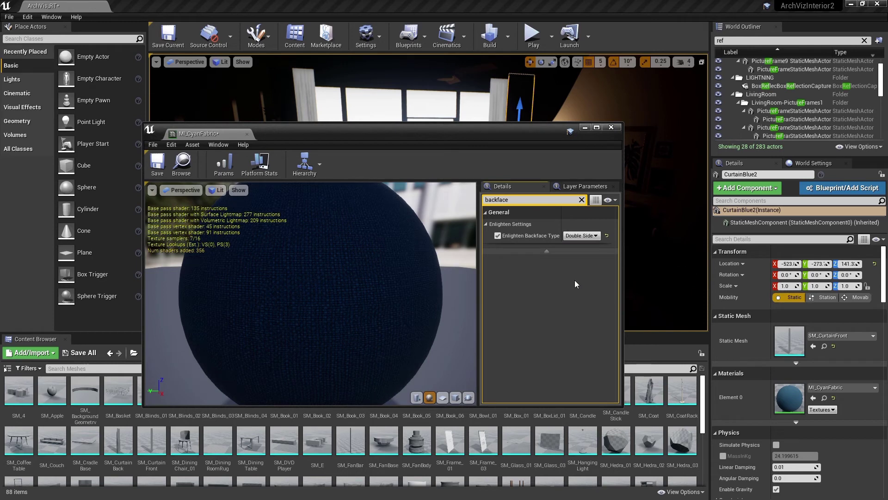
key("ctrl+shift+s")
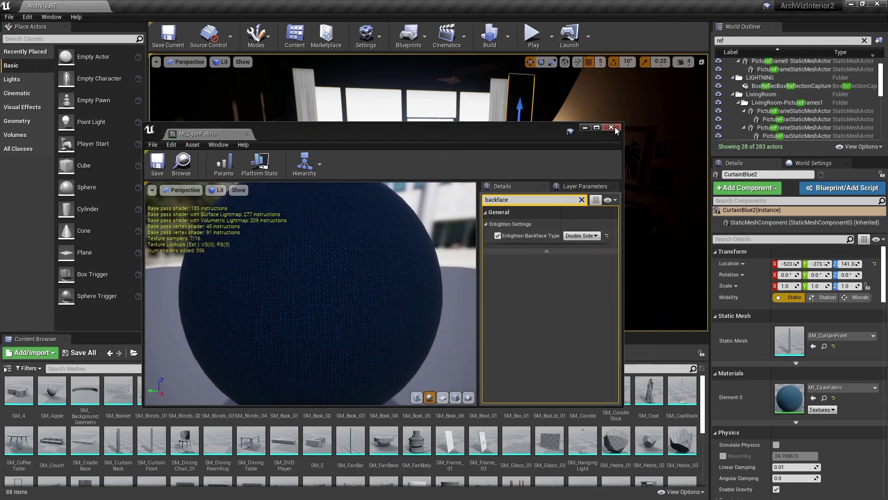
left_click(610, 127)
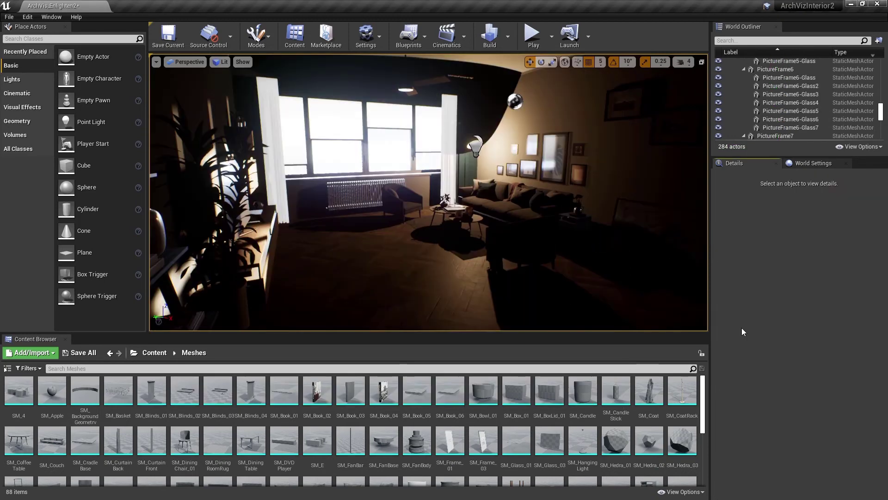
Step: Run Build Enlighten and turn the camera to look into the room
left_click(507, 35)
left_click(541, 135)
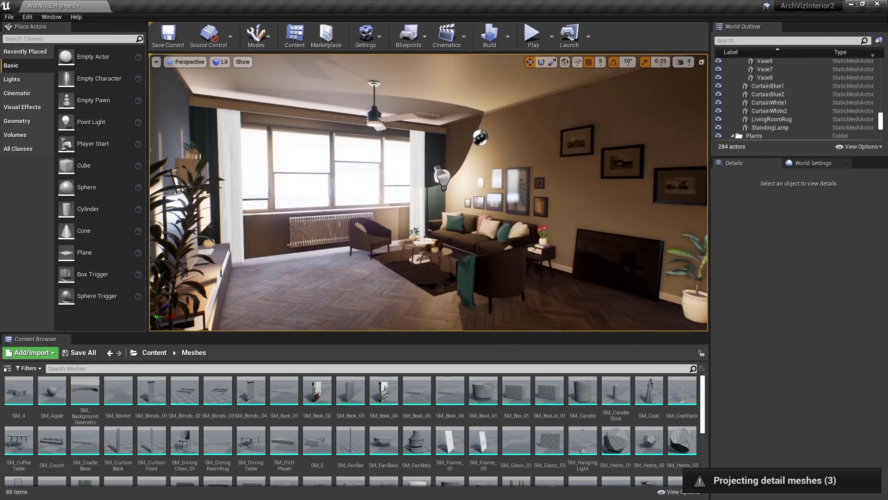
mouse_move(420, 208)
right_mouse_down()
mouse_move(527, 201)
mouse_move(597, 181)
mouse_move(555, 209)
right_mouse_up()
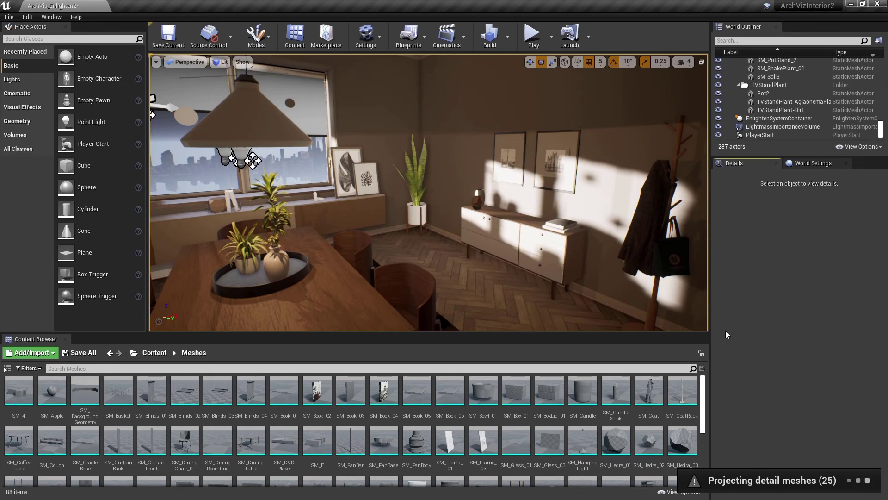
Step: Show Enlighten probes in the viewport and select EnlightenSystemContainer
left_click(244, 61)
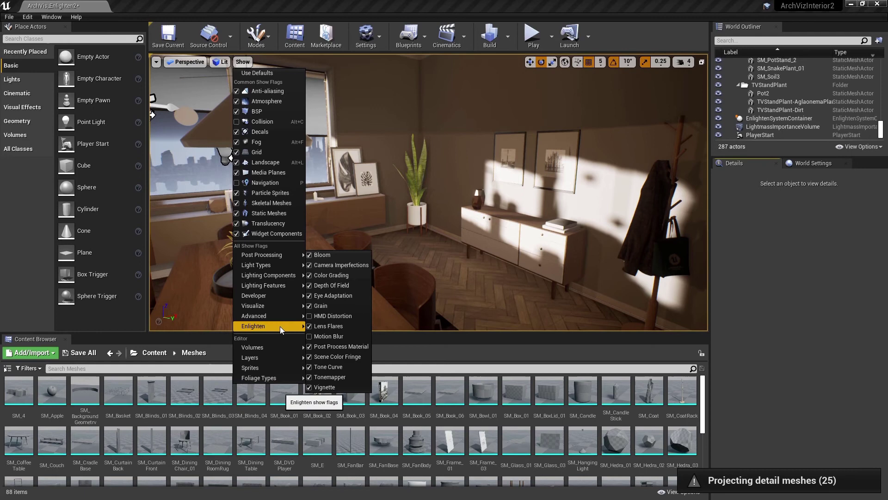
mouse_move(267, 325)
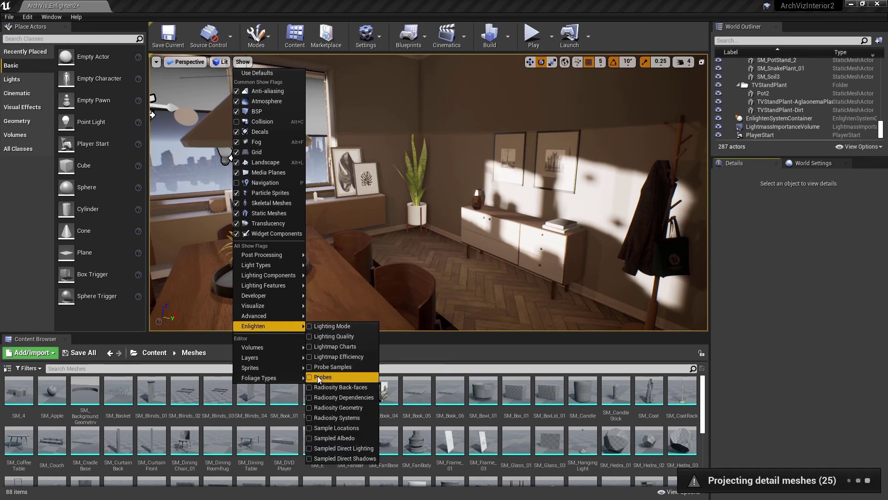
left_click(309, 376)
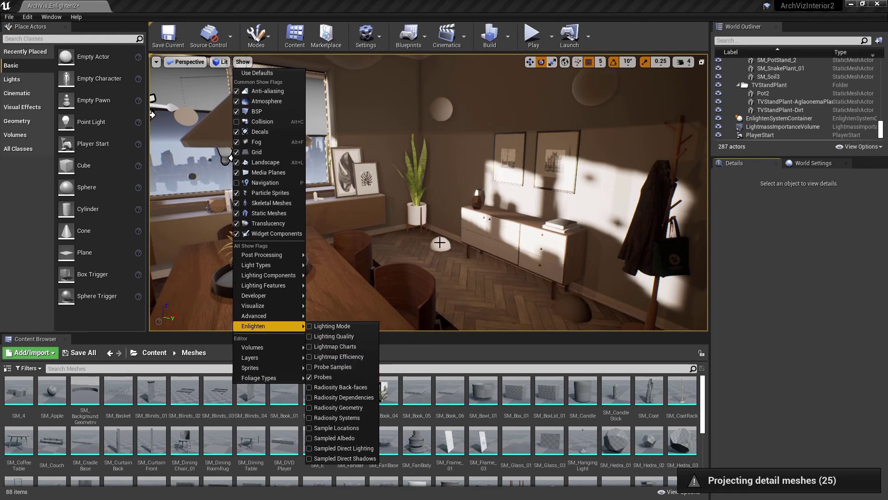
left_click(439, 242)
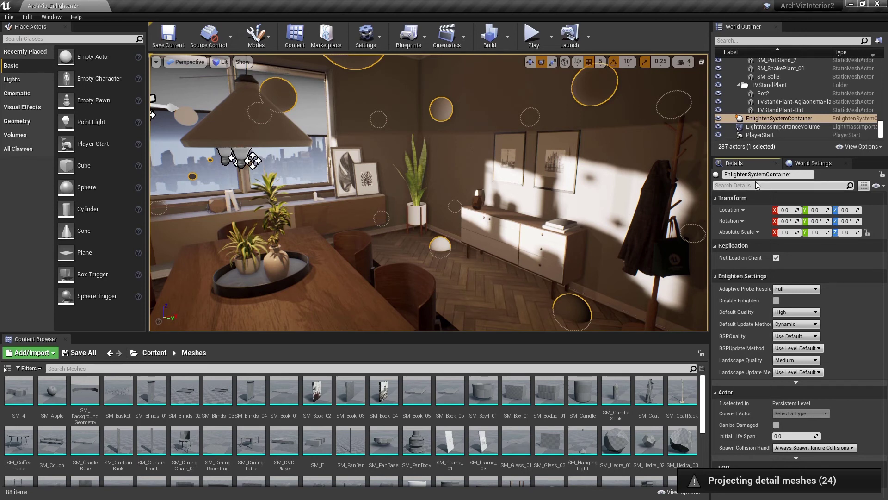
Step: Set World Settings' Adaptive Probe Grid to 50 and re-run Enlighten Precompute
left_click(803, 165)
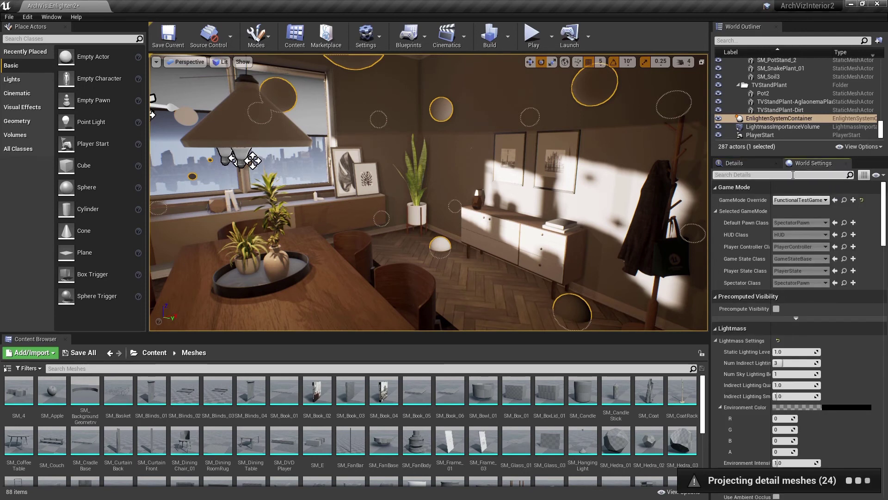
left_click(792, 175)
type("adapti")
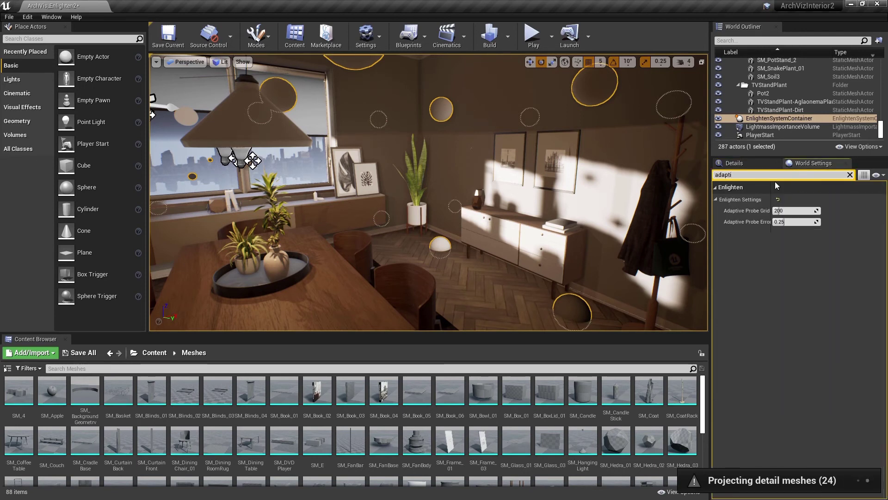
left_click(787, 210)
type("50")
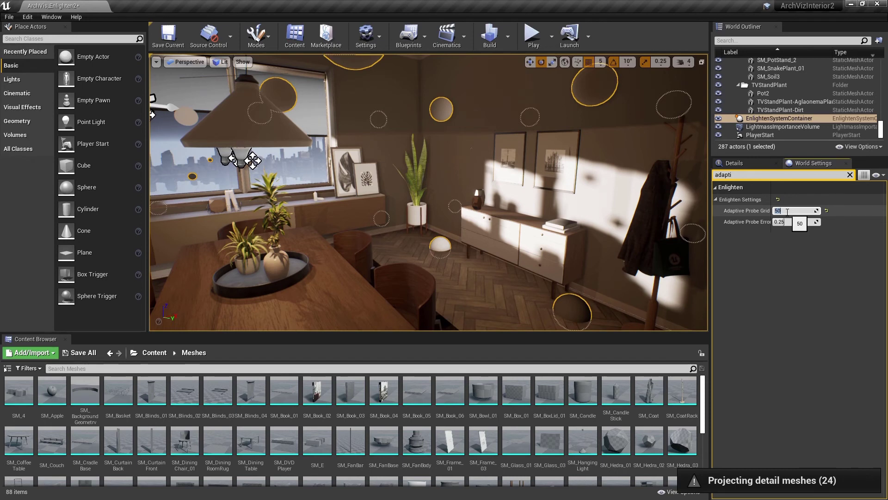
left_click(507, 36)
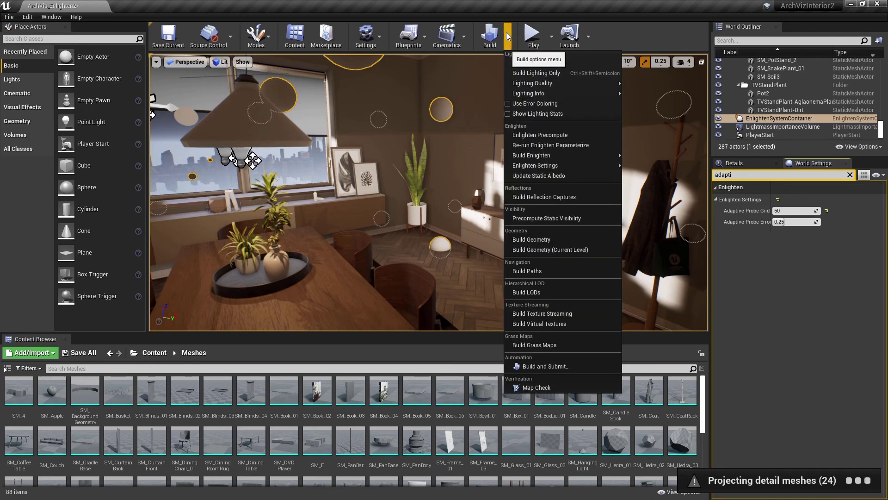
left_click(551, 135)
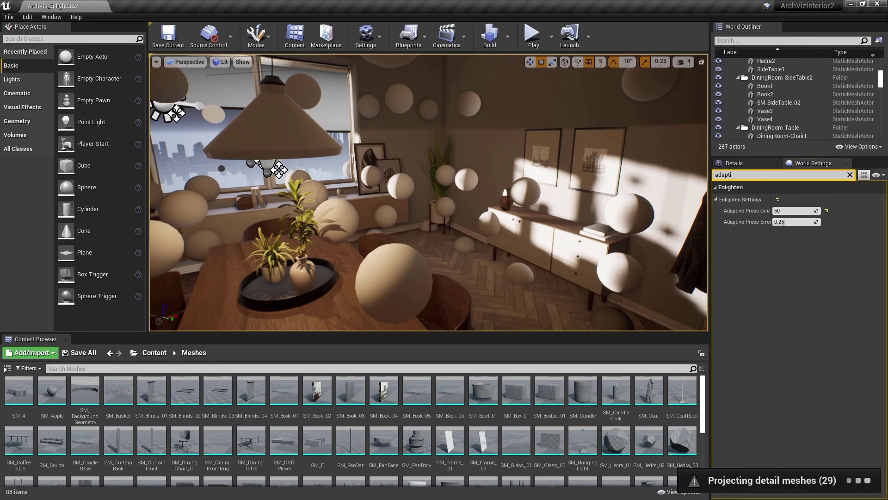
mouse_move(462, 189)
right_mouse_down()
mouse_move(625, 188)
mouse_move(430, 189)
right_mouse_up()
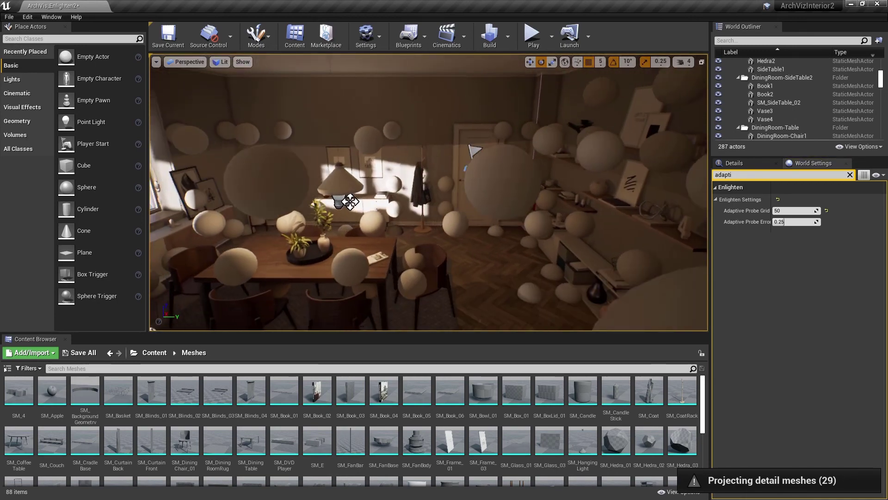
right_click_drag(431, 189, 464, 189)
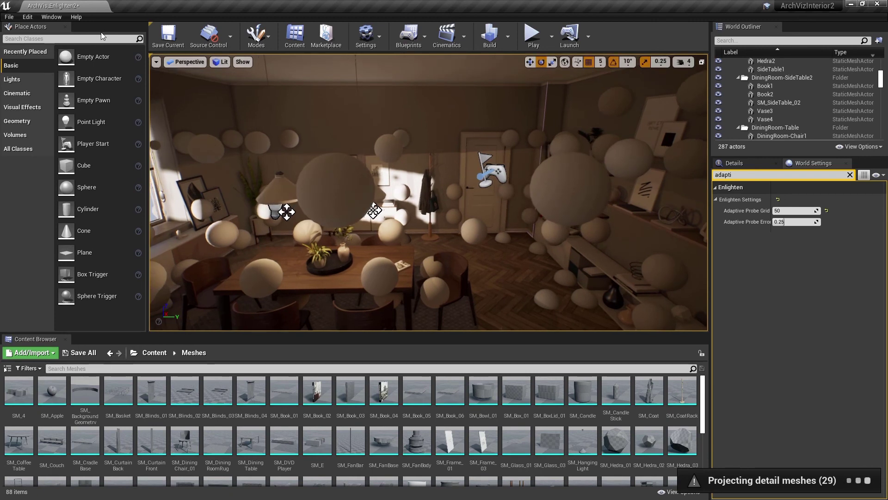
type("adap")
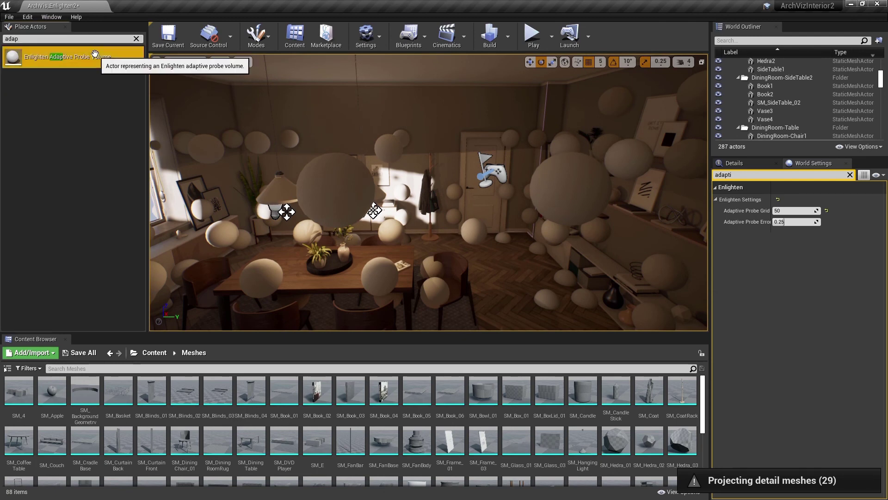
Step: Drag an Enlighten Adaptive Probe Volume from Place Actors into the dining room
left_click_drag(99, 54, 450, 229)
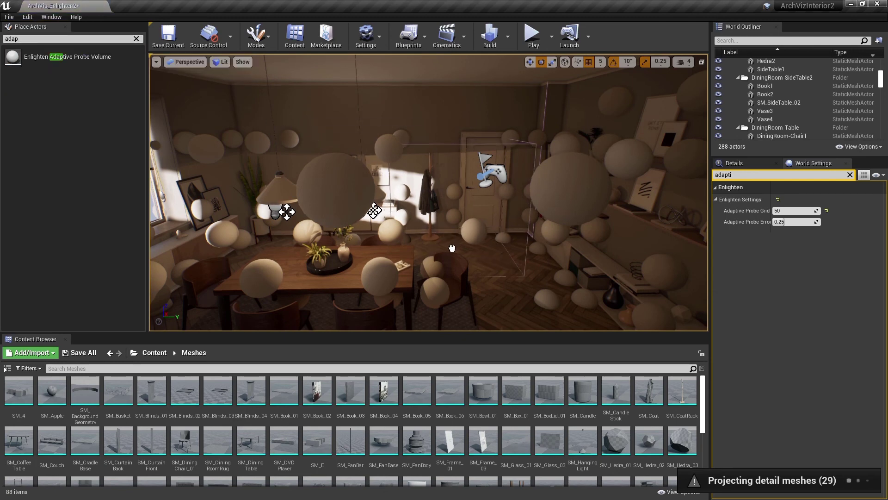